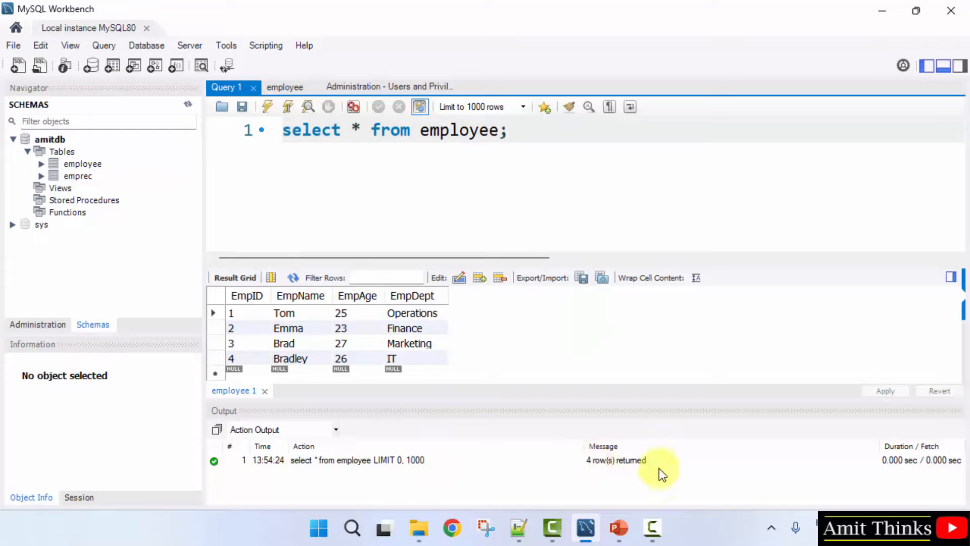
# Step: Select the employee query line, then toggle the navigator sidebar and output panel off and back on
pyautogui.tripleClick(324, 130)
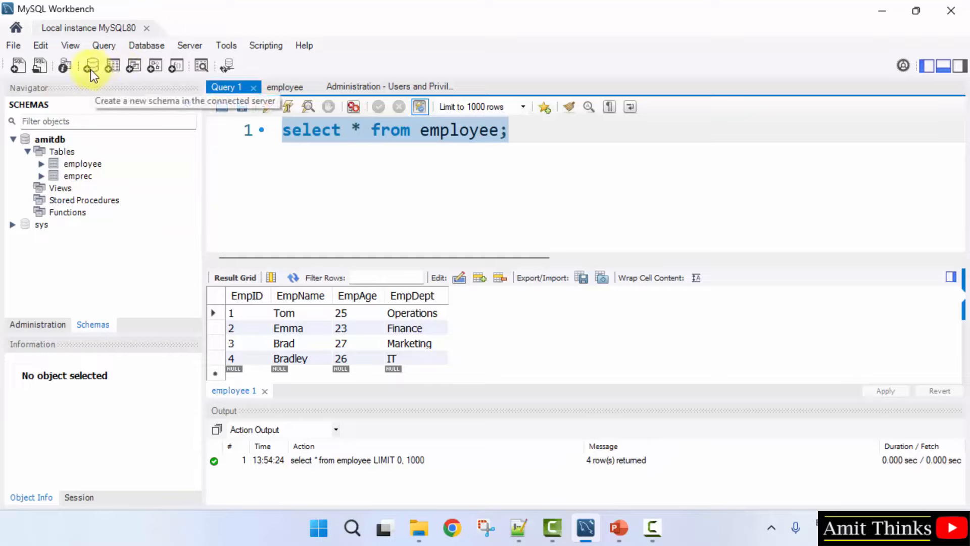
pyautogui.click(926, 61)
pyautogui.click(927, 61)
pyautogui.click(944, 65)
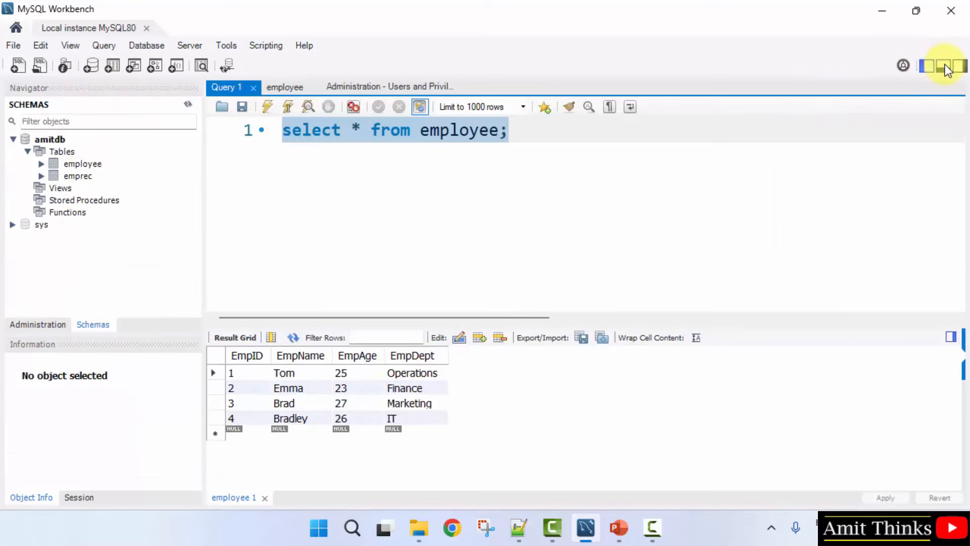
pyautogui.click(944, 65)
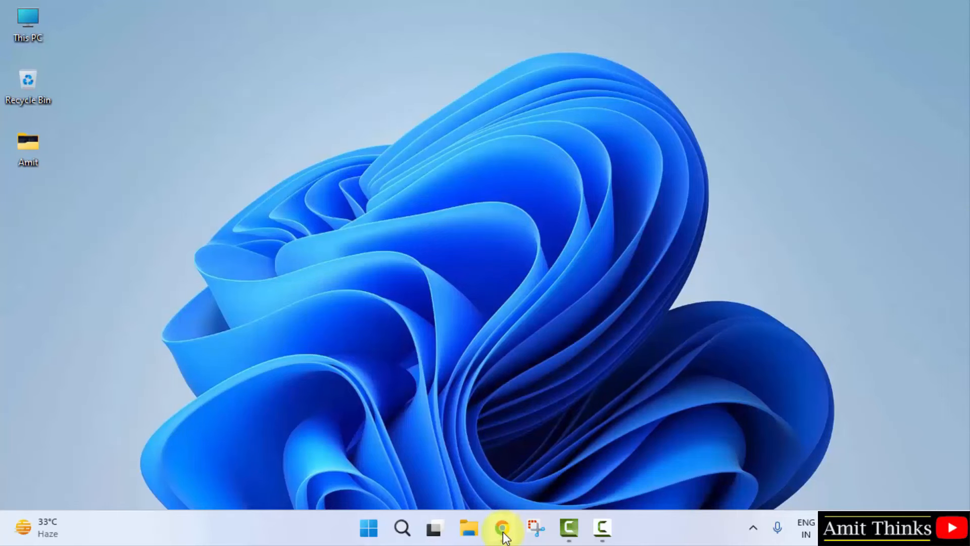
# Step: Google 'mysql' in Chrome and open the official mysql.com website
pyautogui.click(502, 527)
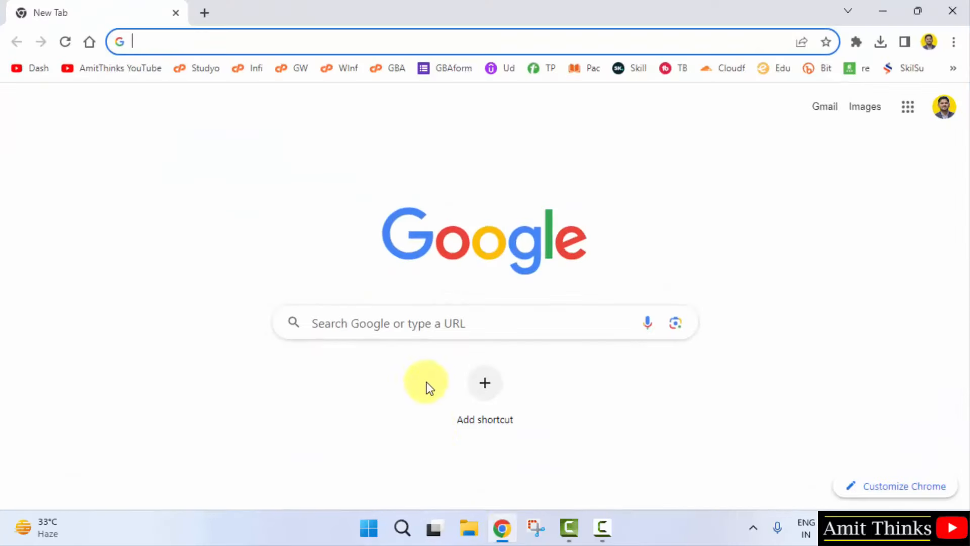
pyautogui.click(411, 323)
pyautogui.write('mysql')
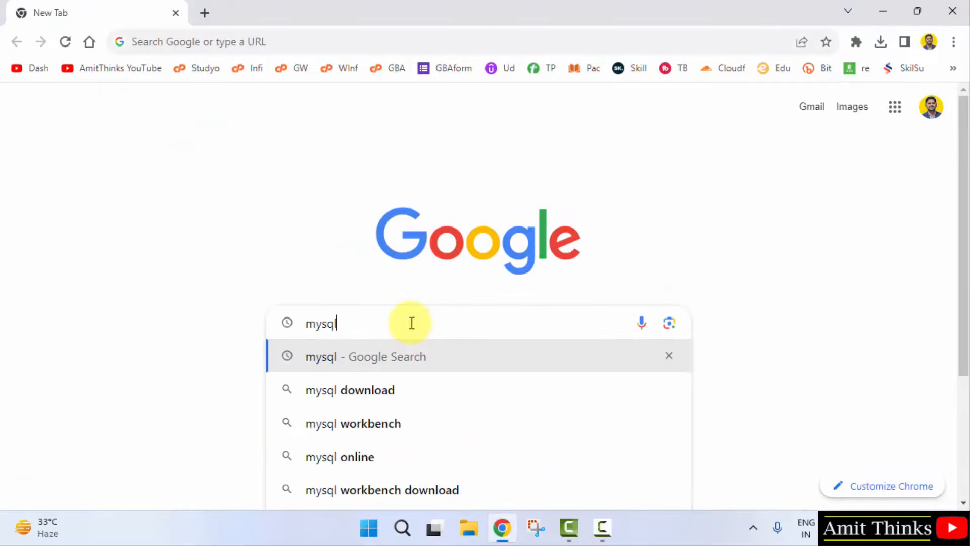
pyautogui.press('Return')
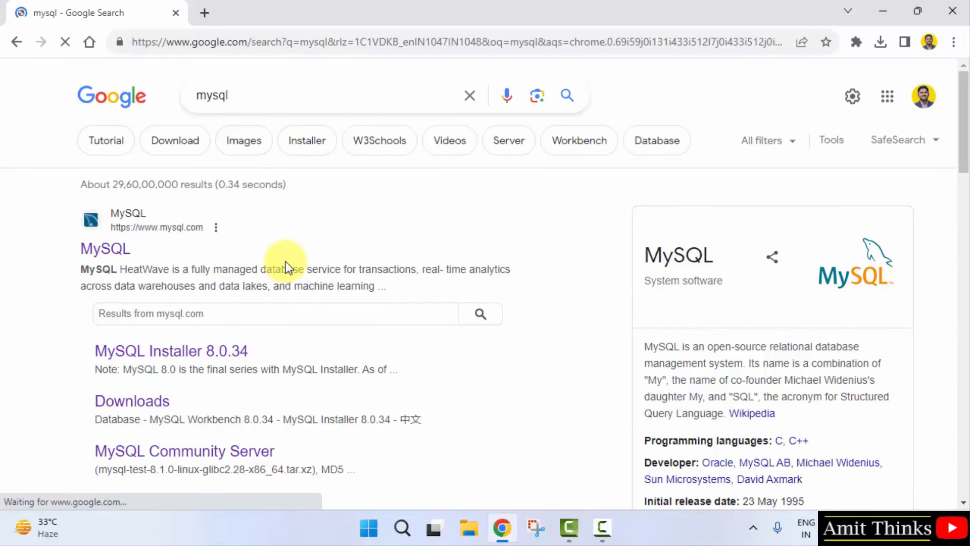
pyautogui.click(127, 255)
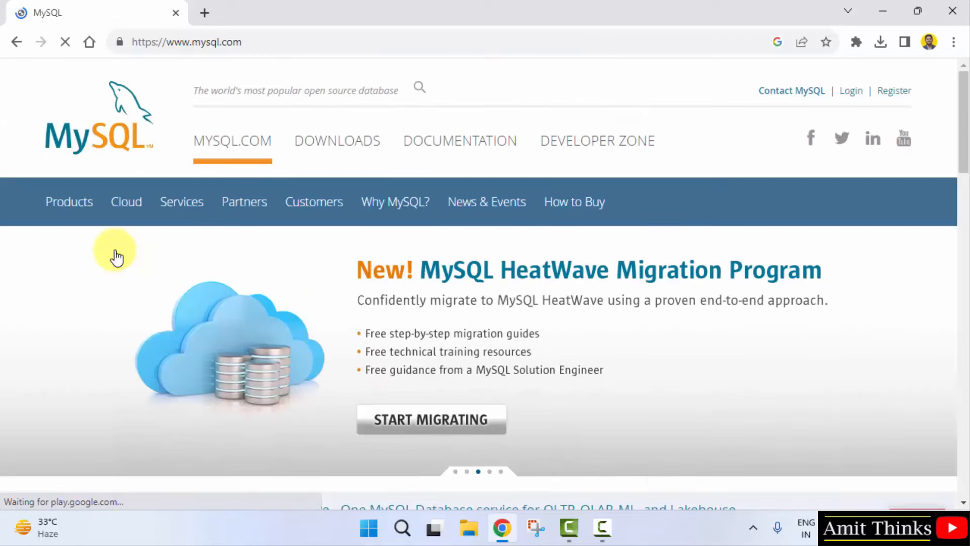
pyautogui.click(346, 37)
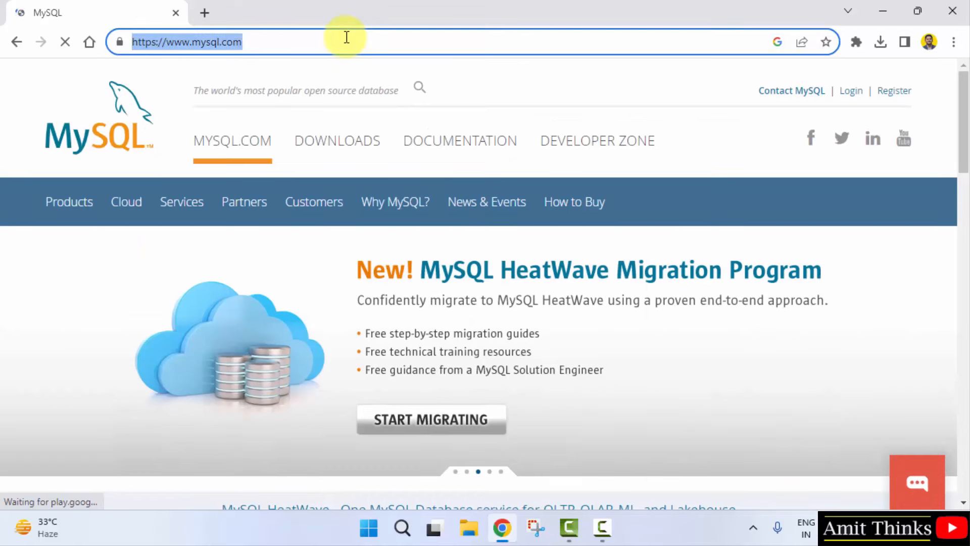
# Step: Go through DOWNLOADS and MySQL Community (GPL) Downloads to the MySQL Installer for Windows page
pyautogui.click(347, 146)
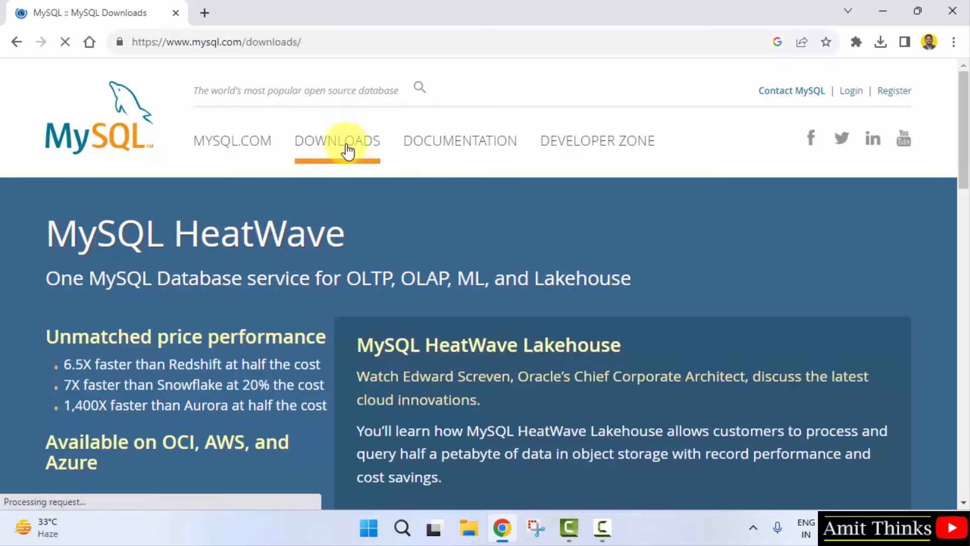
pyautogui.scroll(-15, 422, 447)
pyautogui.click(422, 440)
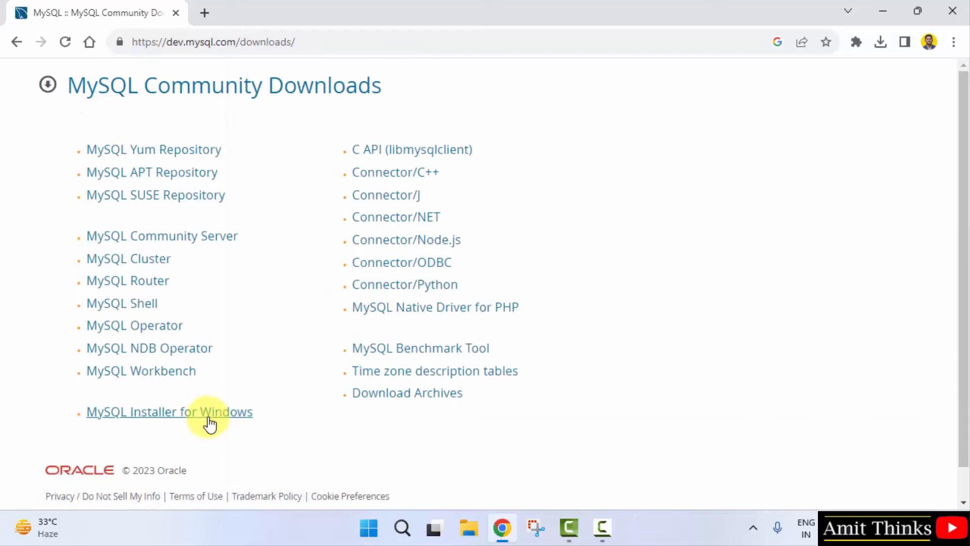
pyautogui.click(240, 417)
pyautogui.scroll(-3, 240, 417)
# Step: Confirm the MySQL Installer 8.0.34 page keeps Microsoft Windows as the operating system
pyautogui.tripleClick(211, 160)
pyautogui.click(247, 162)
pyautogui.click(235, 346)
pyautogui.click(235, 346)
pyautogui.moveTo(963, 208); pyautogui.dragTo(963, 244)
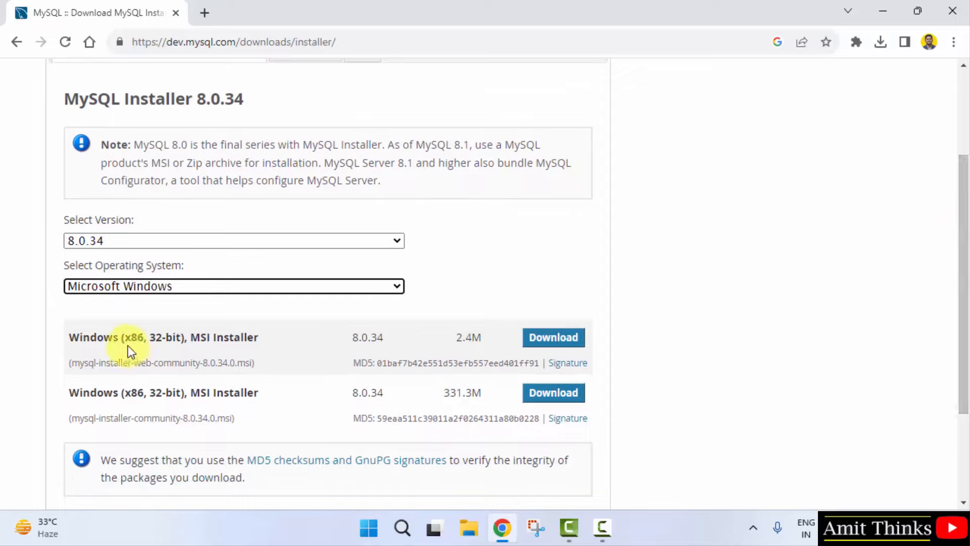
# Step: Note the 32-bit x86 installer titles and pick Download for the 331.3M full installer
pyautogui.moveTo(125, 337); pyautogui.dragTo(144, 343)
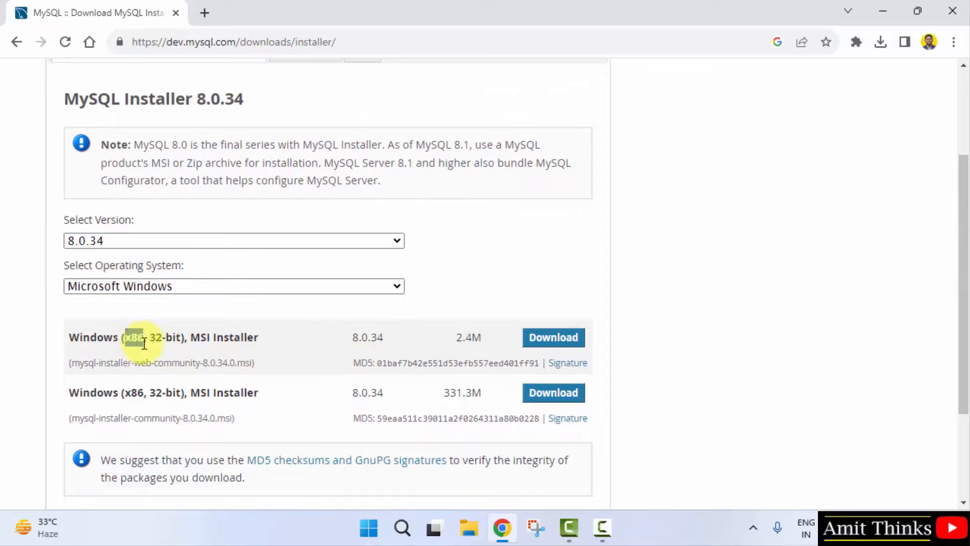
pyautogui.moveTo(125, 392); pyautogui.dragTo(137, 393)
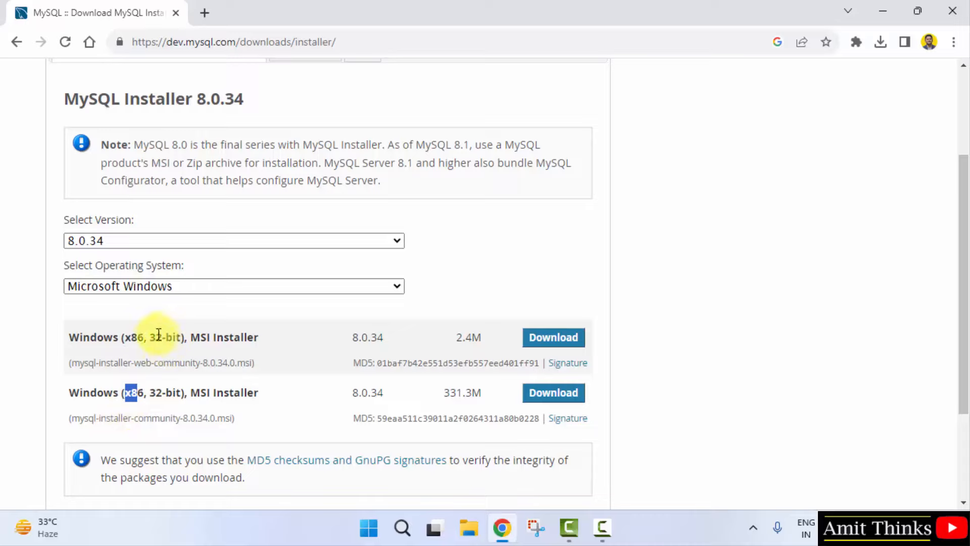
pyautogui.moveTo(150, 337); pyautogui.dragTo(182, 337)
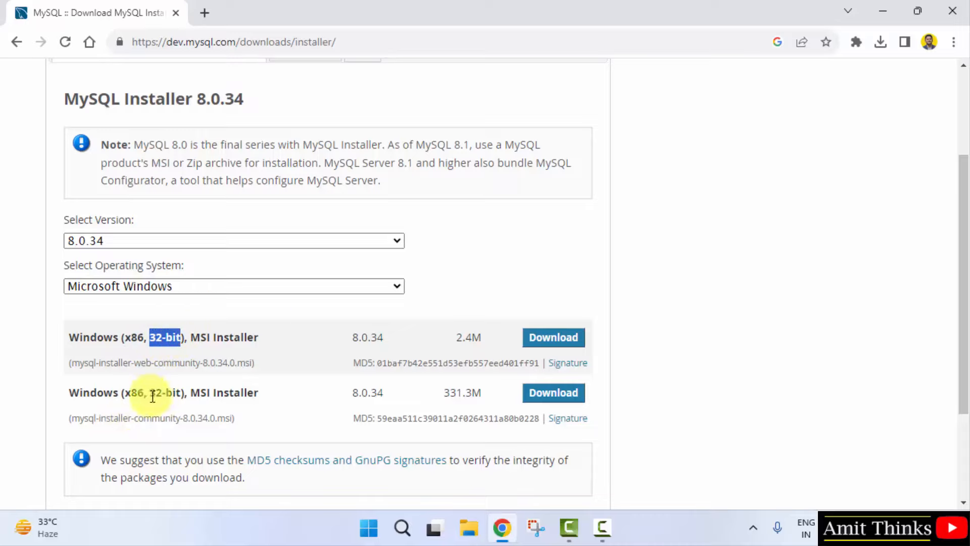
pyautogui.tripleClick(230, 393)
pyautogui.click(278, 398)
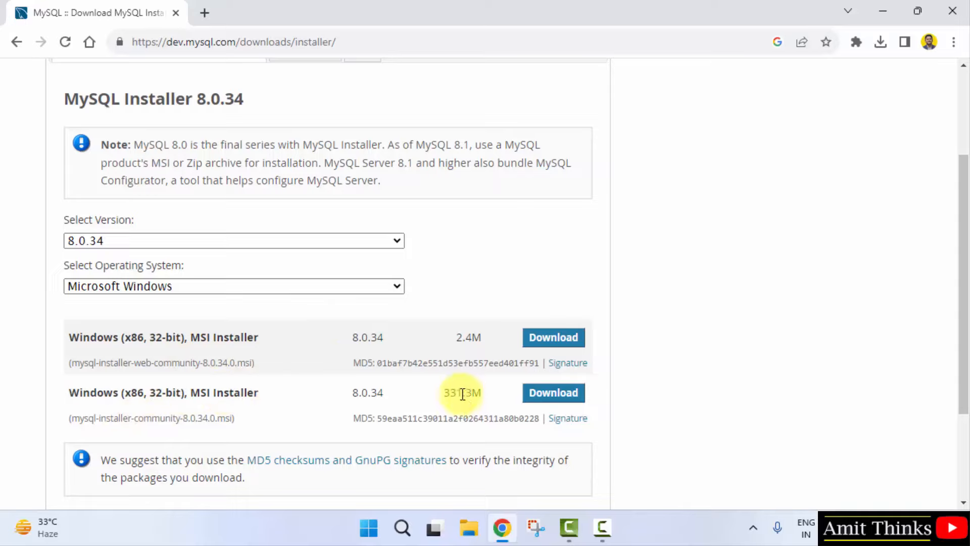
pyautogui.moveTo(445, 395); pyautogui.dragTo(484, 396)
pyautogui.click(485, 396)
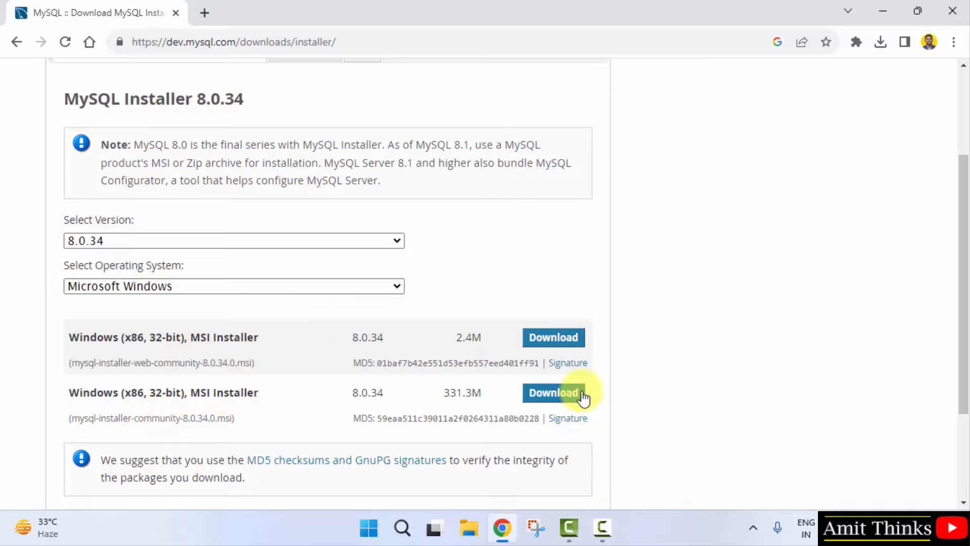
pyautogui.click(582, 396)
pyautogui.scroll(-5, 162, 377)
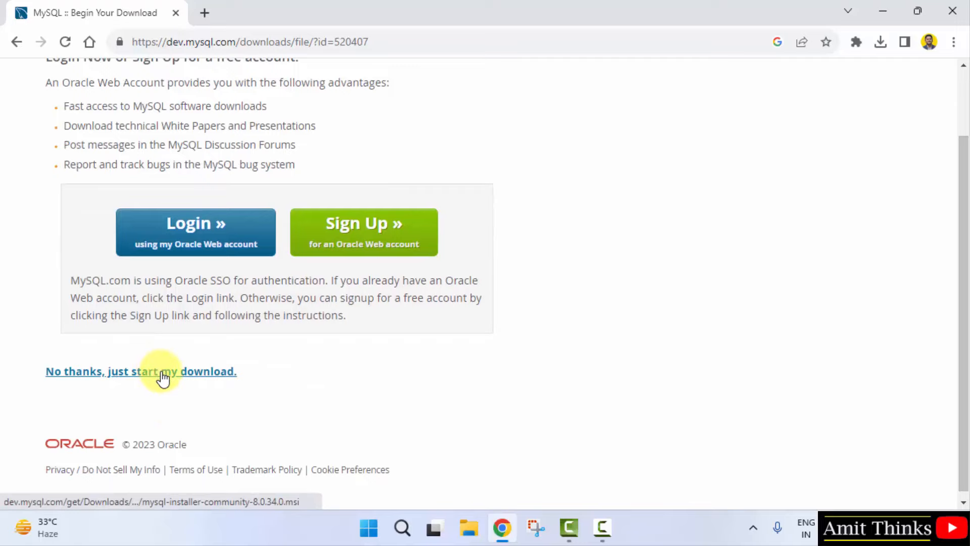
# Step: Skip the Oracle login to start the download, then run the finished installer from Chrome's downloads
pyautogui.click(163, 378)
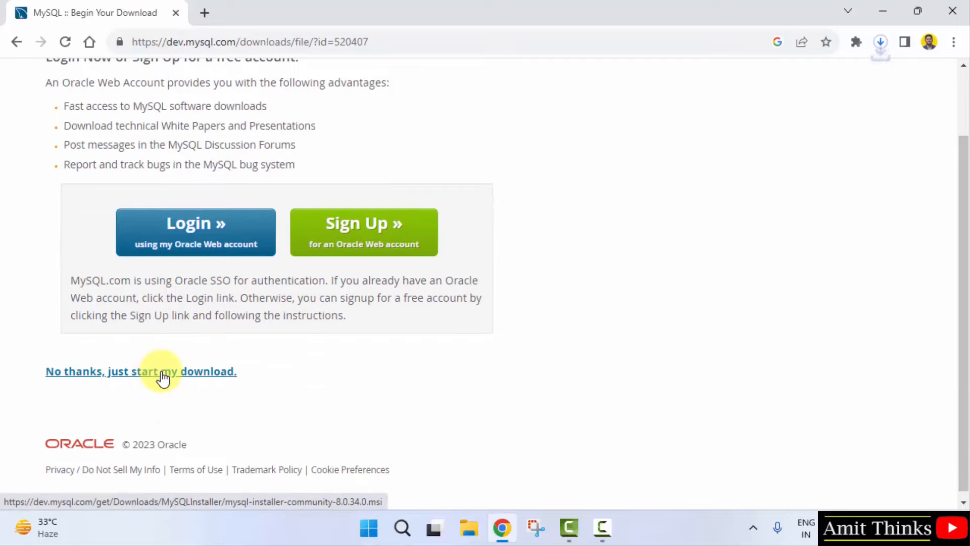
pyautogui.click(881, 37)
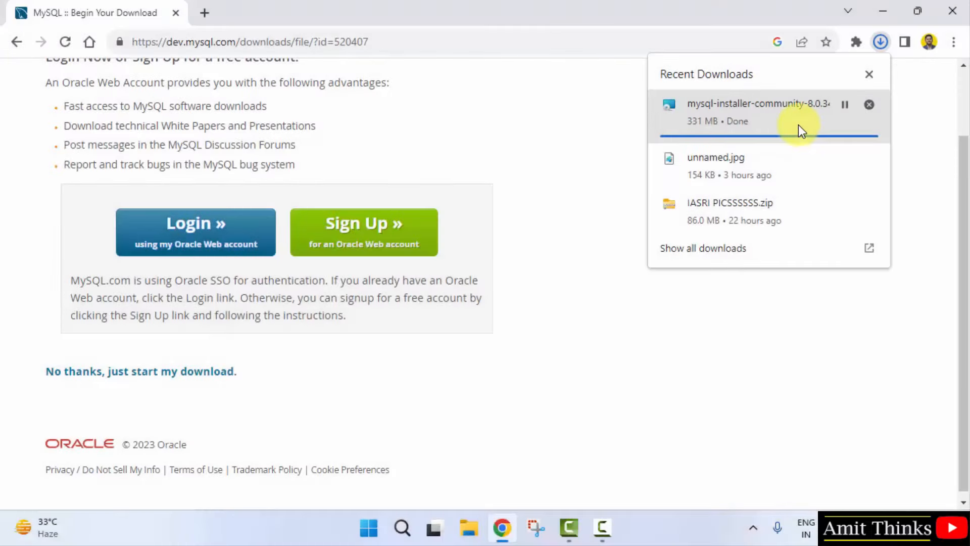
pyautogui.click(771, 111)
# Step: Launch the MySQL installer and choose the Custom setup type
pyautogui.click(879, 14)
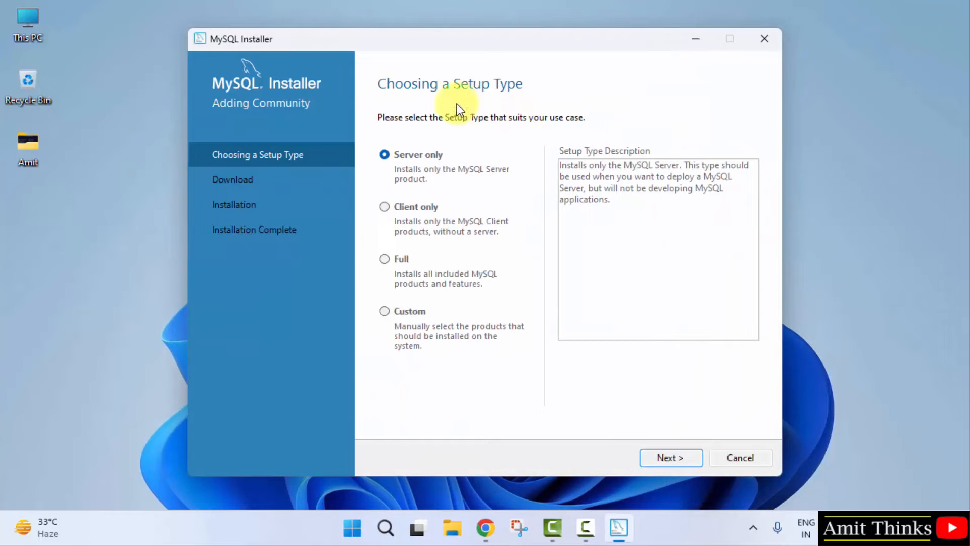
pyautogui.click(384, 311)
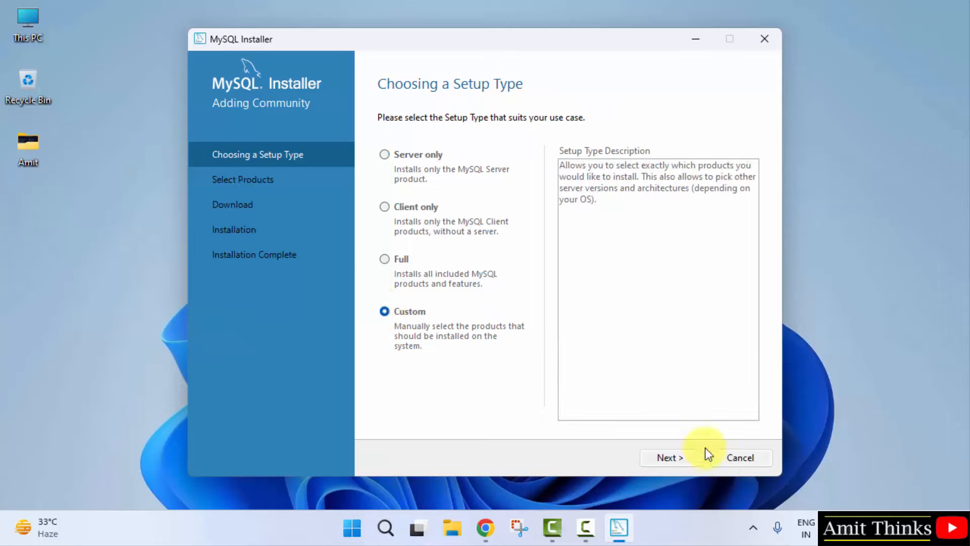
pyautogui.click(670, 457)
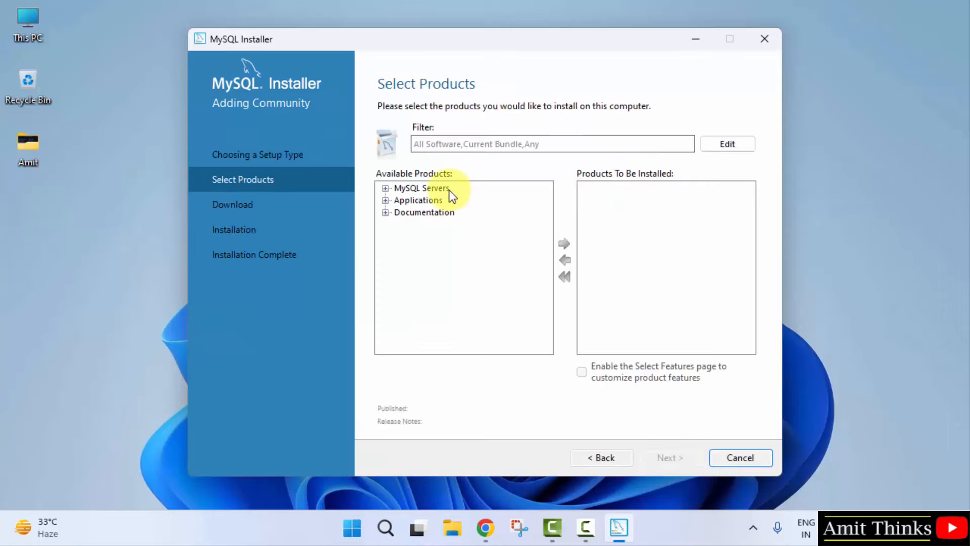
# Step: Add MySQL Server 8.0.34 - X64 to the products to install
pyautogui.click(384, 188)
pyautogui.click(399, 201)
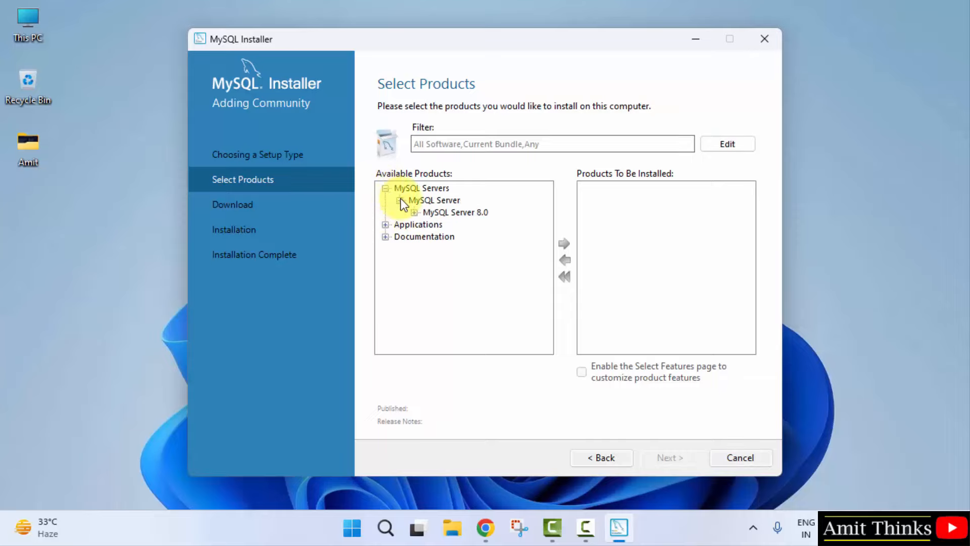
pyautogui.click(413, 213)
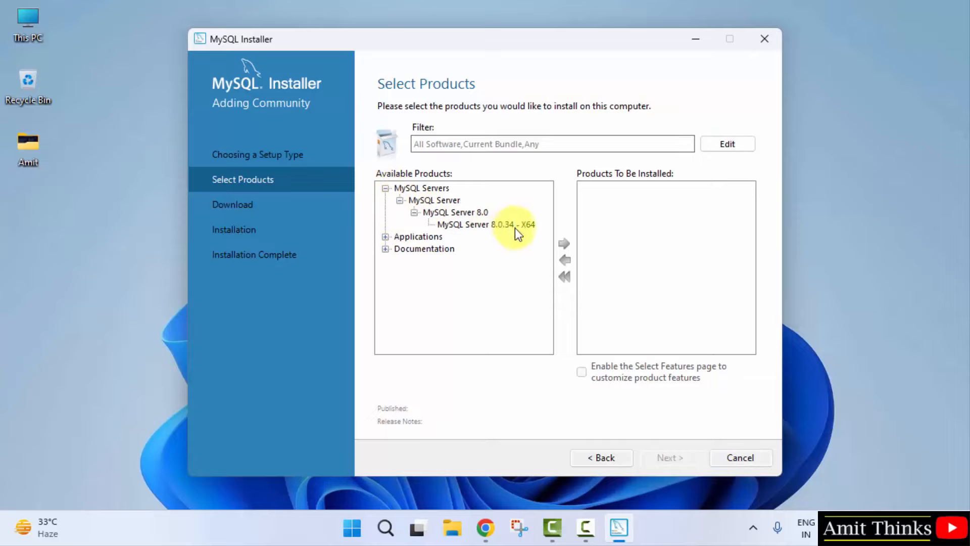
pyautogui.click(515, 227)
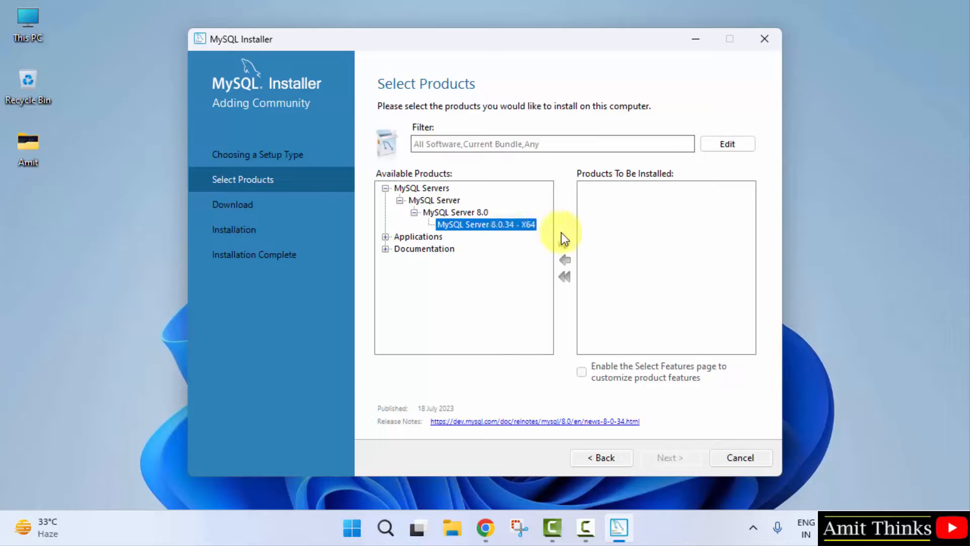
pyautogui.click(566, 245)
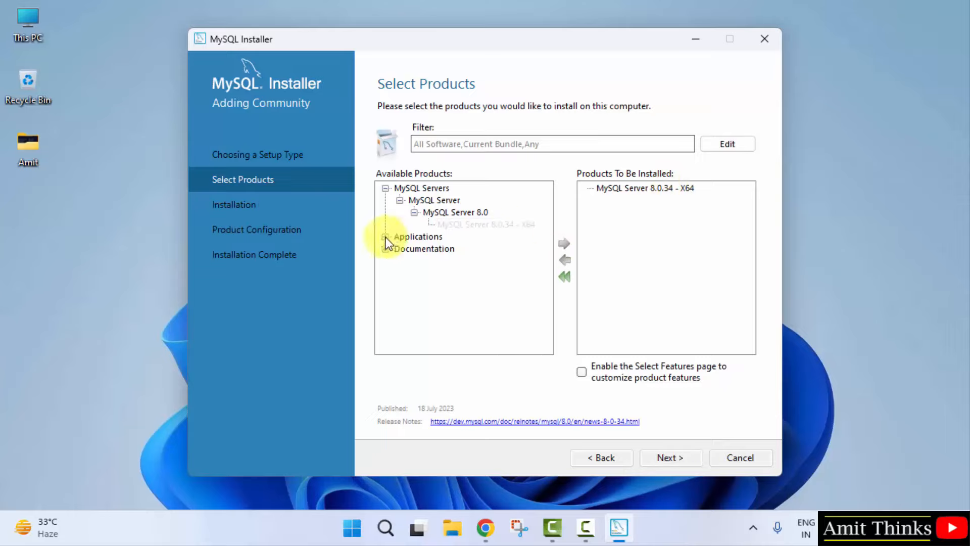
# Step: Add MySQL Workbench 8.0.34 - X64 to the install list
pyautogui.click(386, 237)
pyautogui.click(399, 249)
pyautogui.click(413, 261)
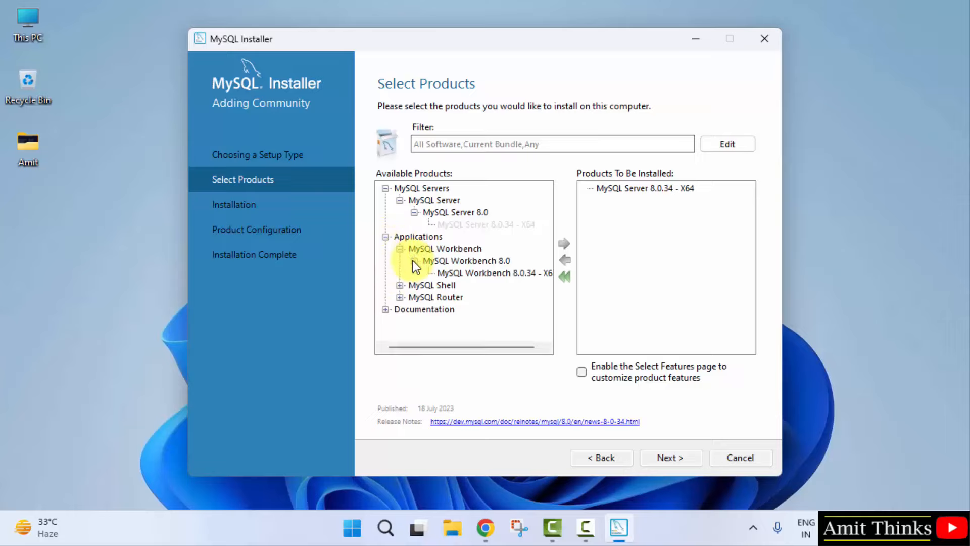
pyautogui.click(502, 274)
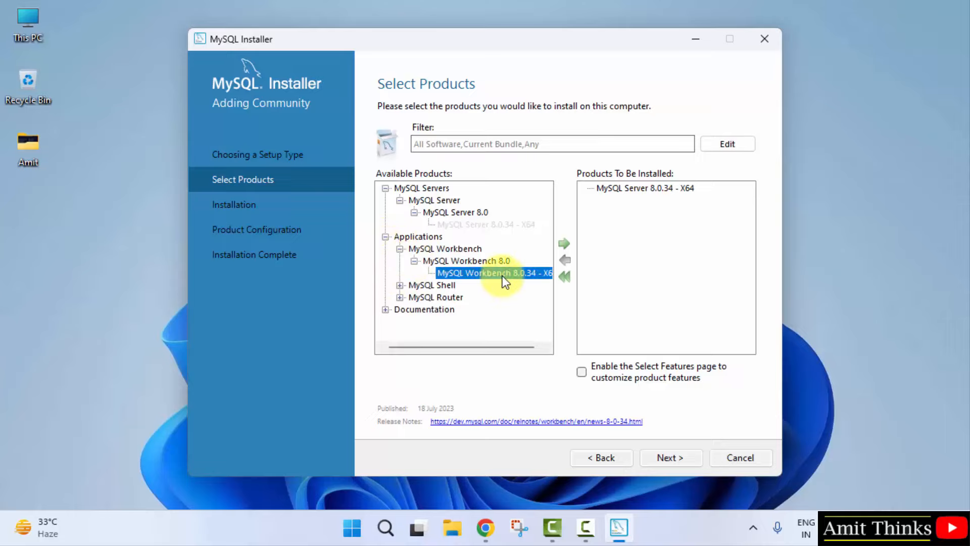
pyautogui.click(566, 245)
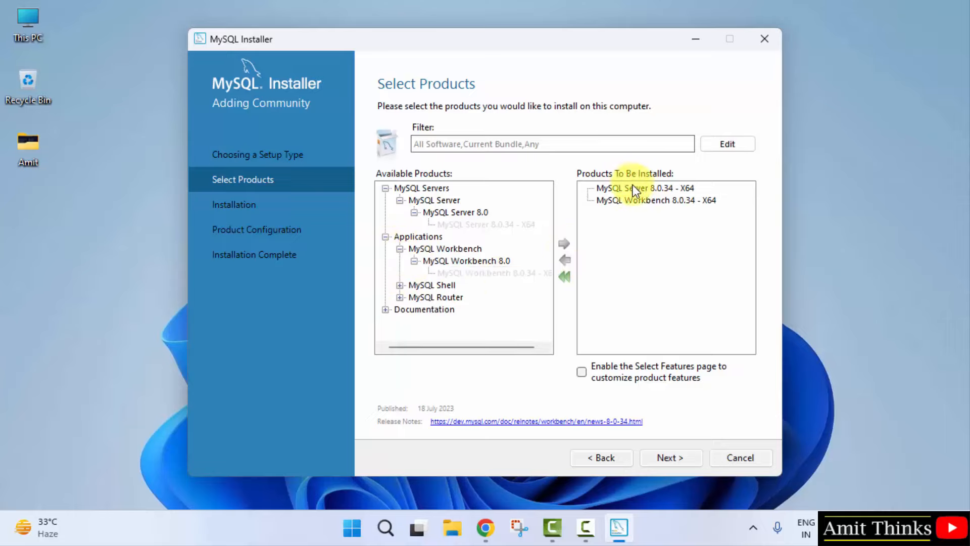
# Step: Add MySQL Shell 8.0.34 - X64 and proceed to the Installation page
pyautogui.click(400, 284)
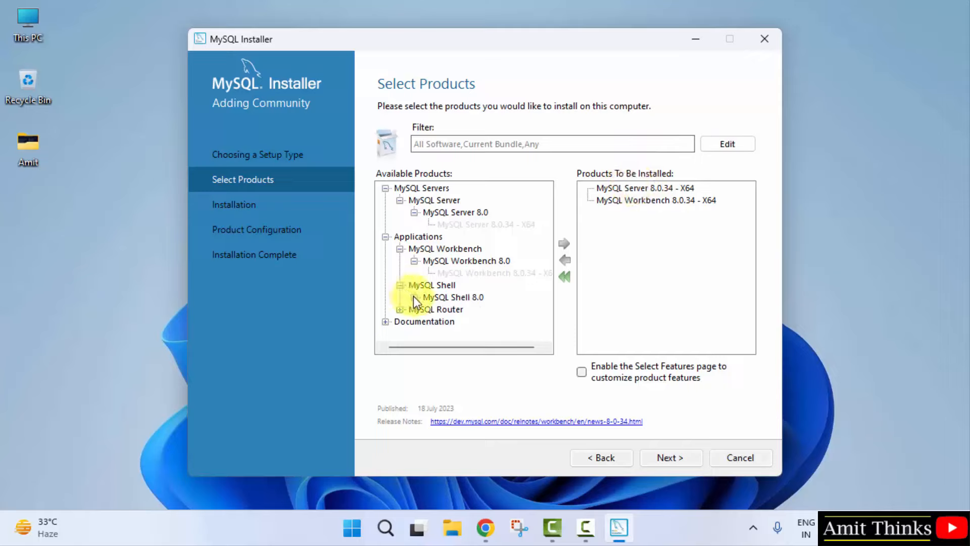
pyautogui.click(414, 297)
pyautogui.click(460, 309)
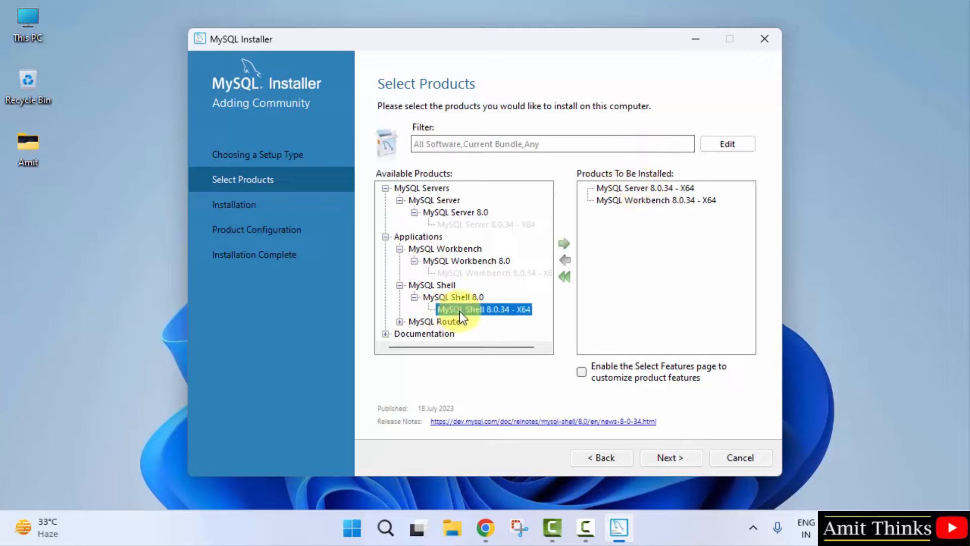
pyautogui.click(562, 245)
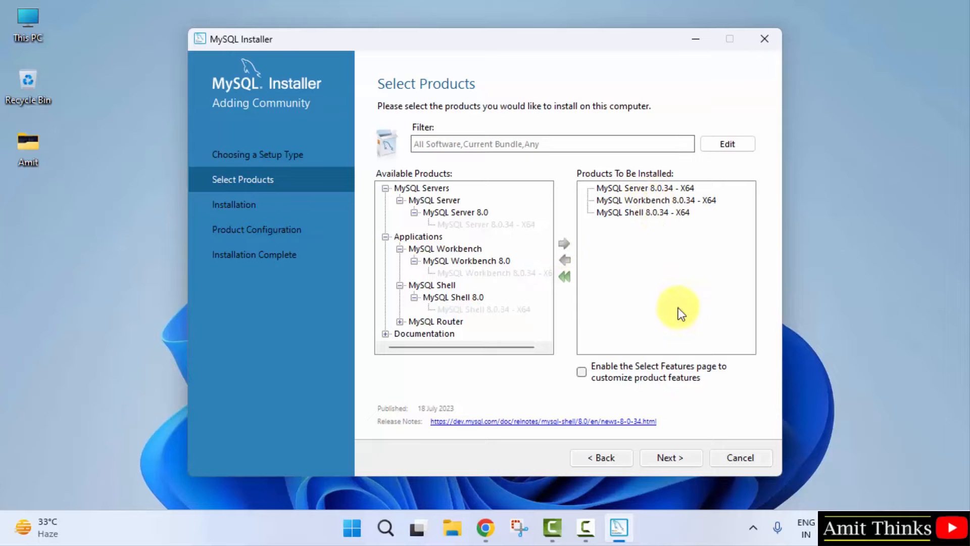
pyautogui.click(670, 457)
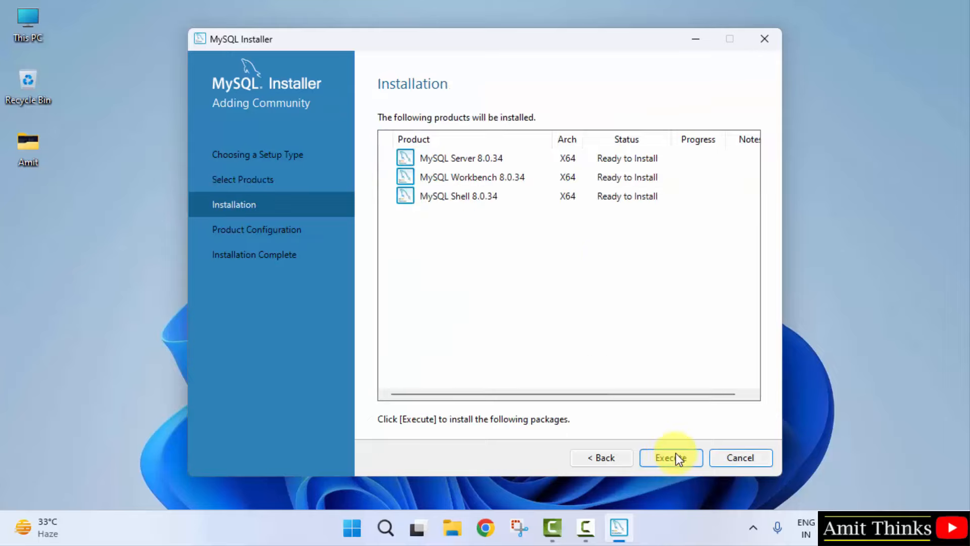
# Step: Install Server, Workbench and Shell 8.0.34, then continue to Type and Networking
pyautogui.click(675, 455)
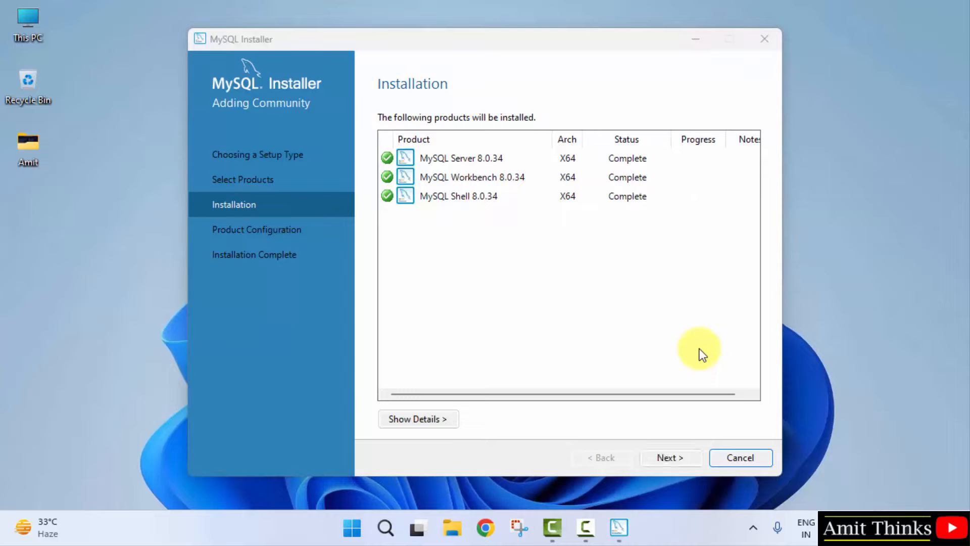
pyautogui.click(670, 457)
pyautogui.click(670, 457)
# Step: Keep port 3306 and strong password encryption, enter the root password twice, and execute the configuration
pyautogui.click(583, 216)
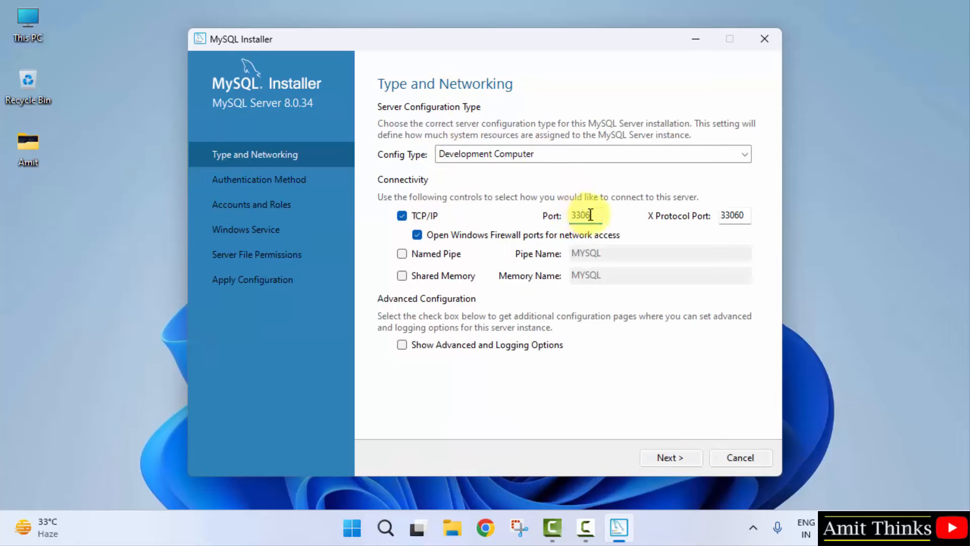
pyautogui.click(674, 456)
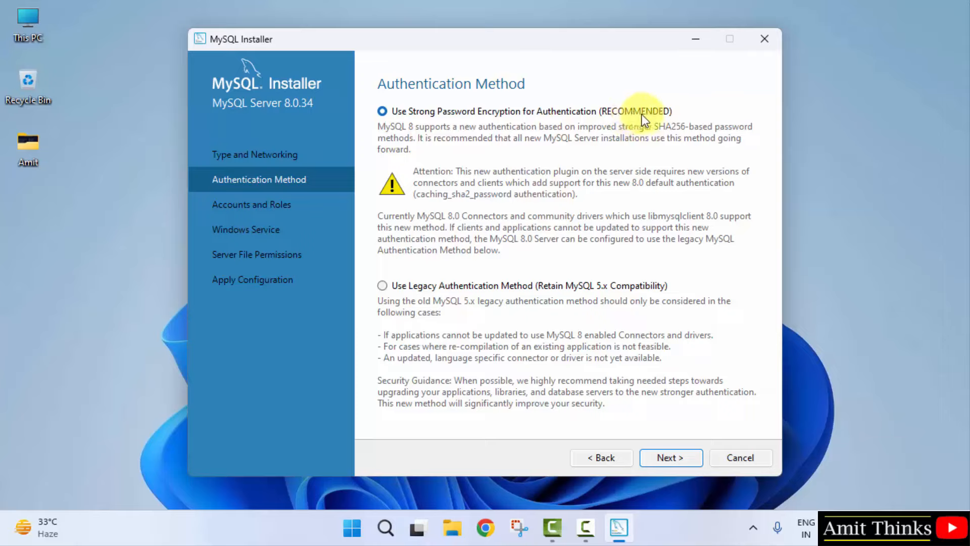
pyautogui.click(666, 457)
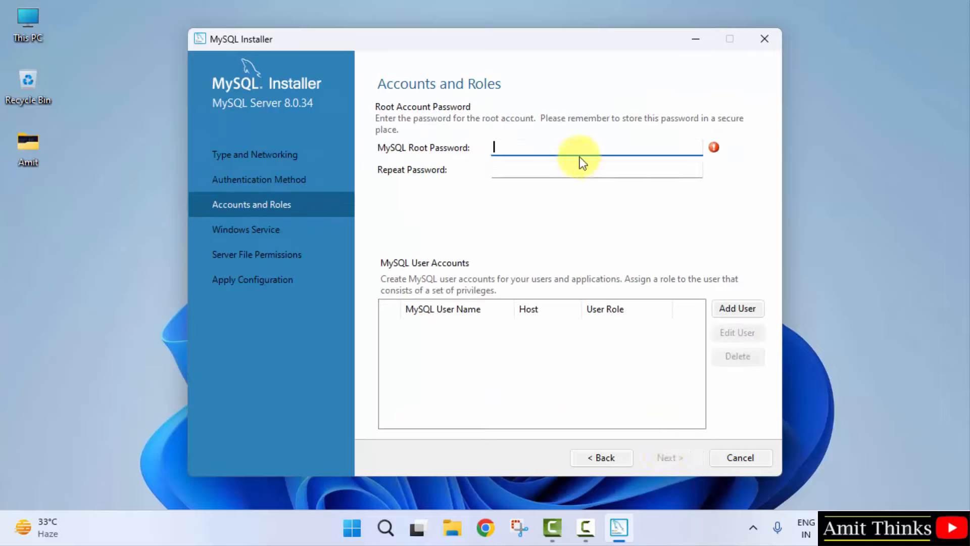
pyautogui.click(562, 167)
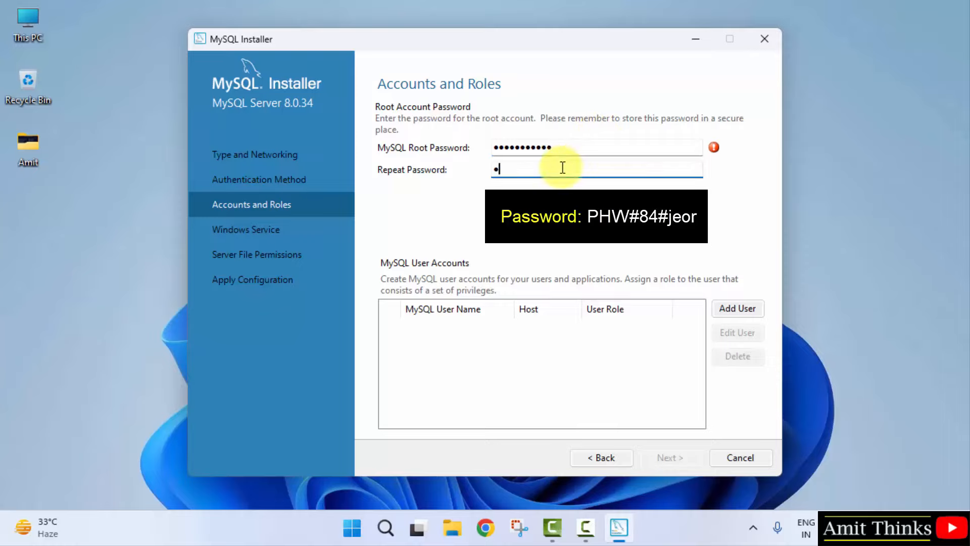
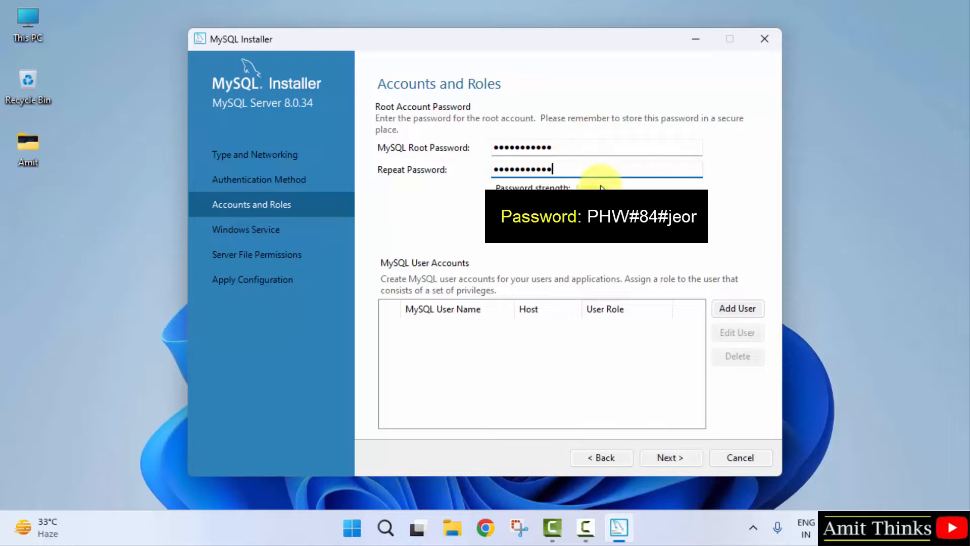
pyautogui.click(666, 456)
pyautogui.click(666, 456)
pyautogui.click(666, 456)
pyautogui.click(670, 457)
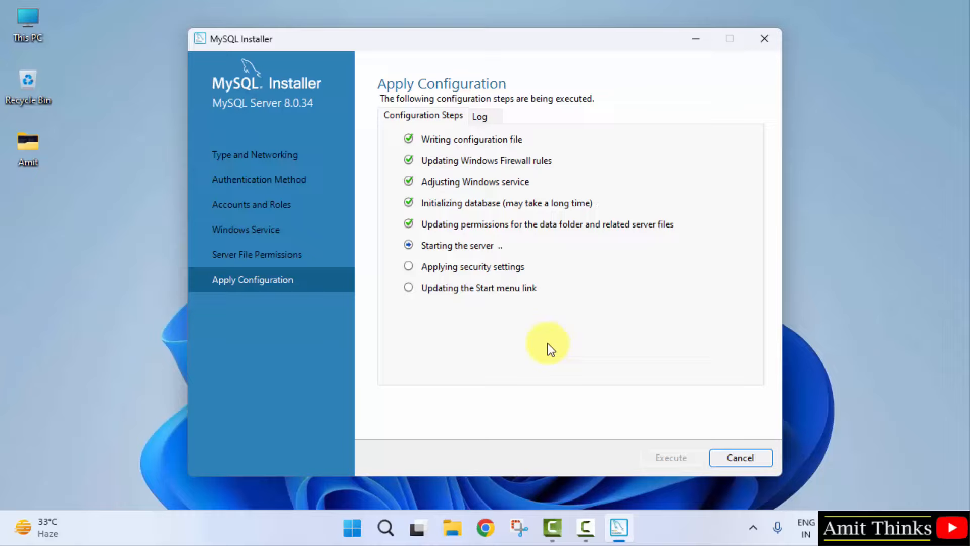
# Step: Finish the server configuration and complete the installation, launching Workbench and Shell
pyautogui.click(739, 458)
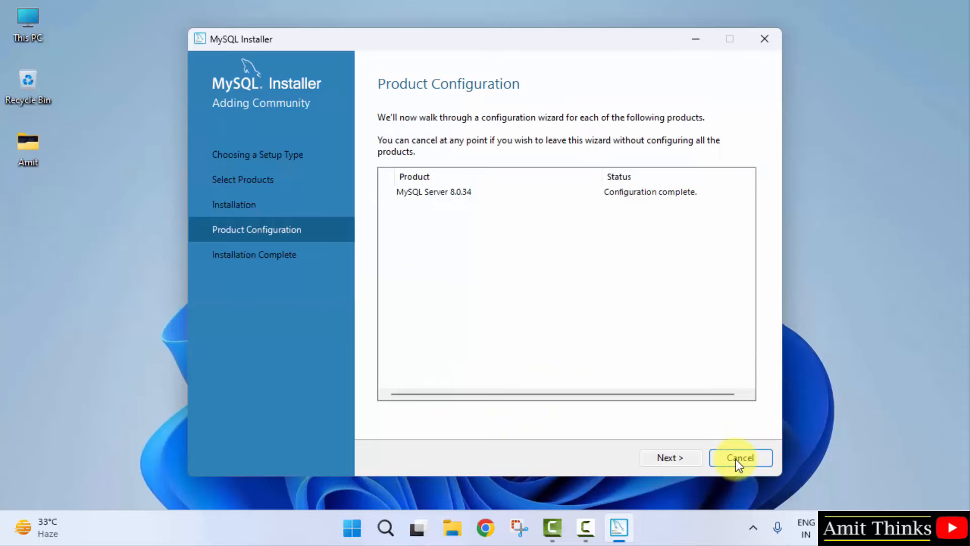
pyautogui.click(667, 458)
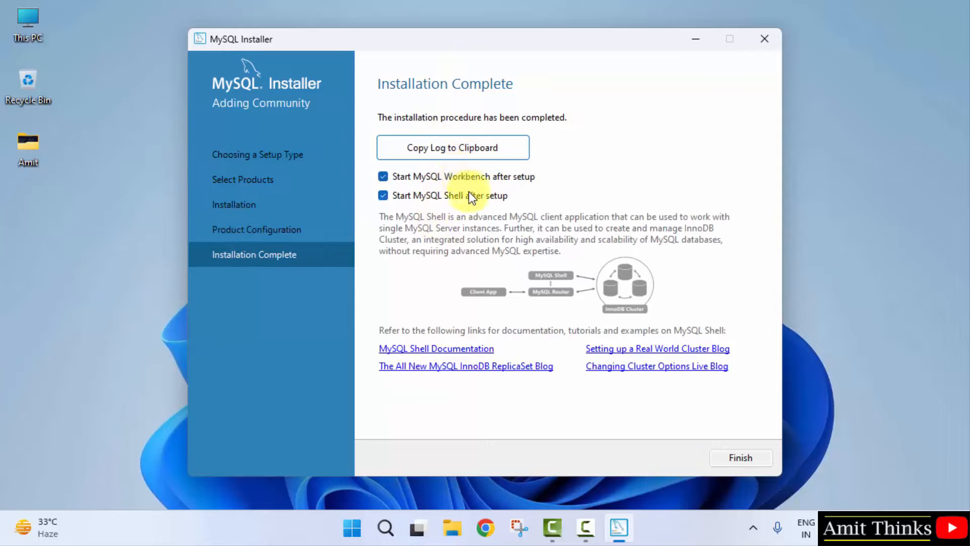
pyautogui.click(738, 458)
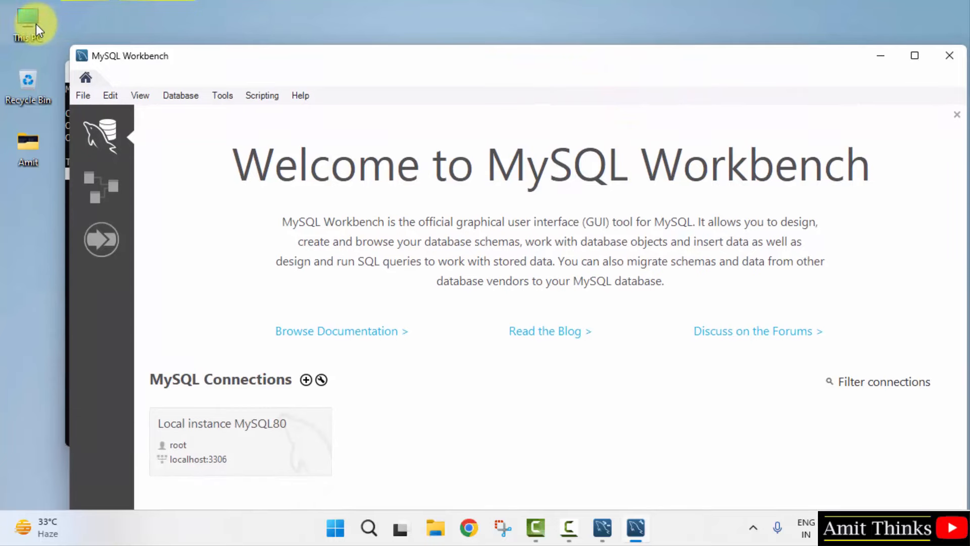
# Step: Open C:\Program Files\MySQL\MySQL Server 8.0\bin in File Explorer and copy its path
pyautogui.doubleClick(35, 23)
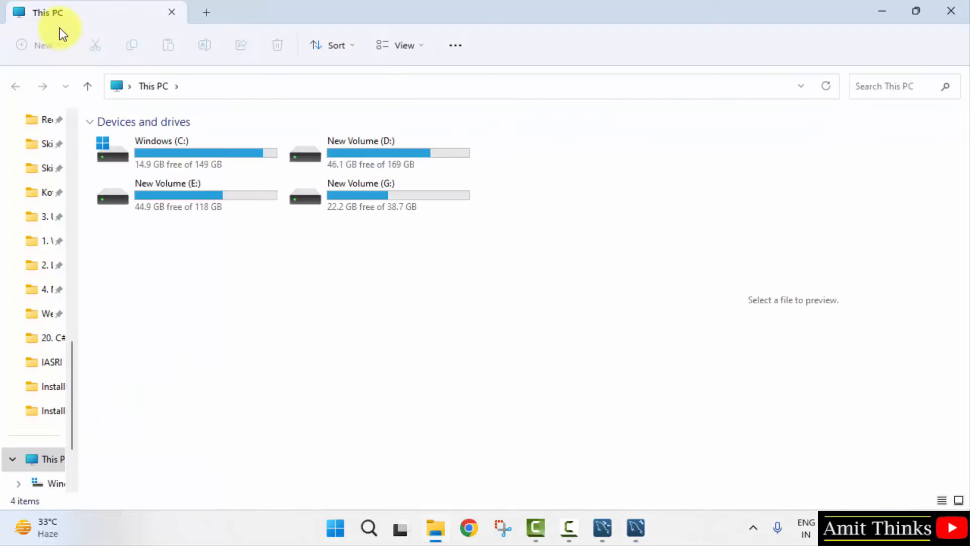
pyautogui.doubleClick(204, 140)
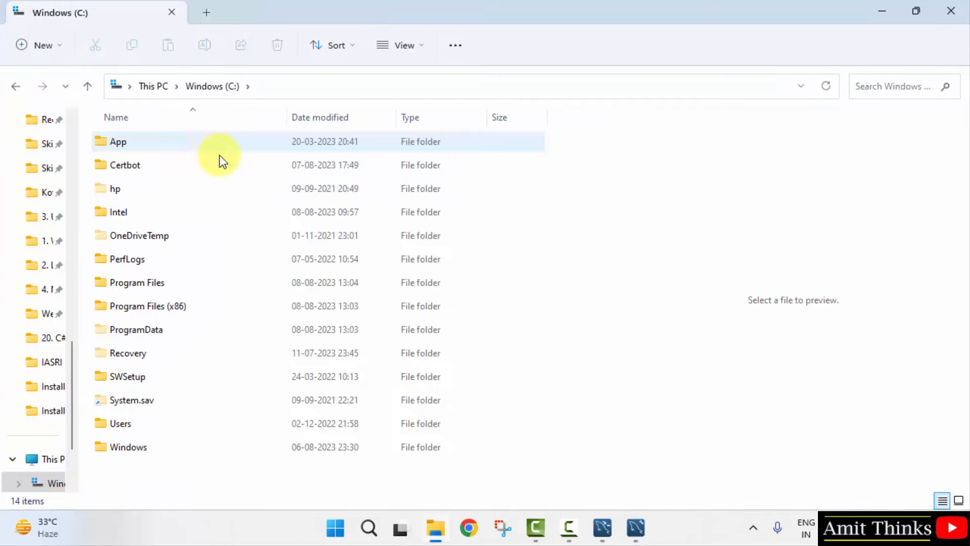
pyautogui.doubleClick(216, 282)
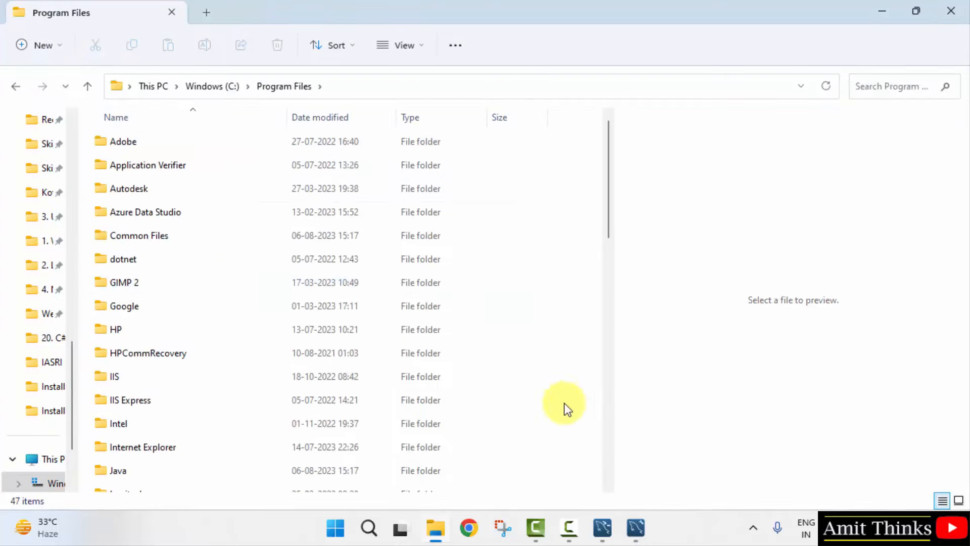
pyautogui.click(610, 423)
pyautogui.moveTo(609, 422); pyautogui.dragTo(610, 321)
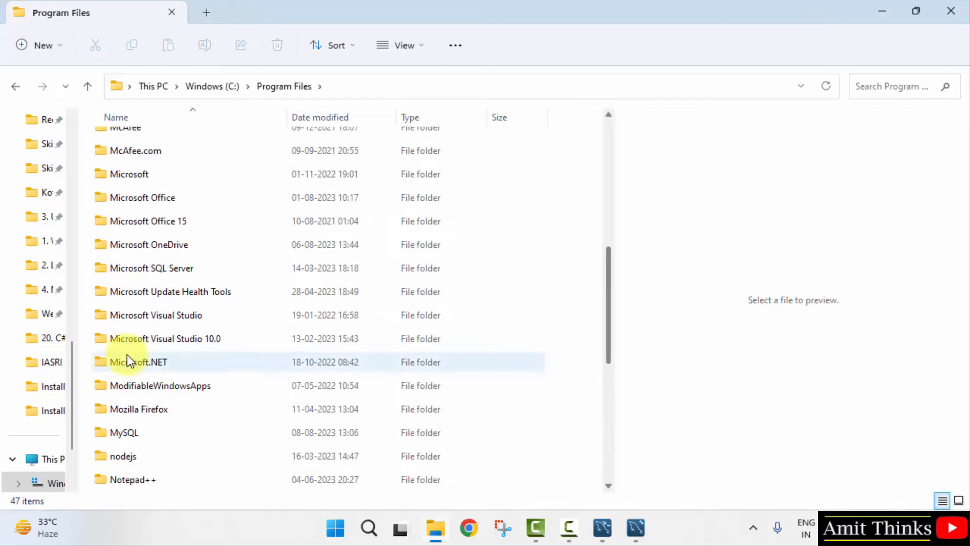
pyautogui.click(146, 436)
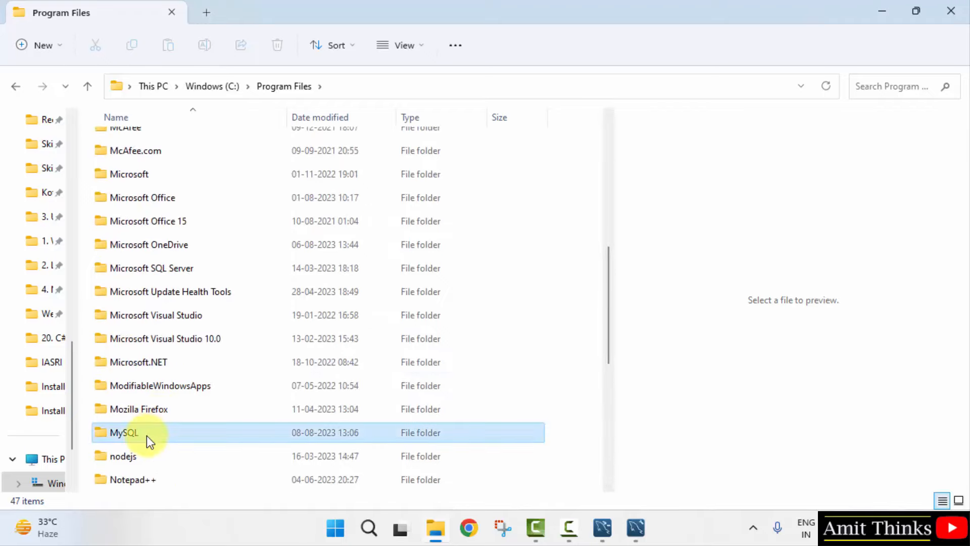
pyautogui.doubleClick(229, 435)
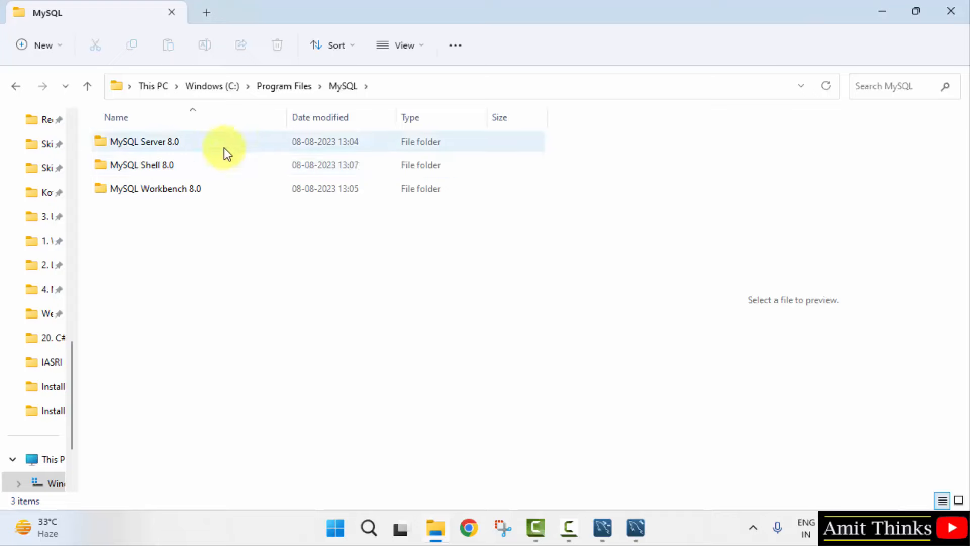
pyautogui.doubleClick(223, 145)
pyautogui.doubleClick(204, 144)
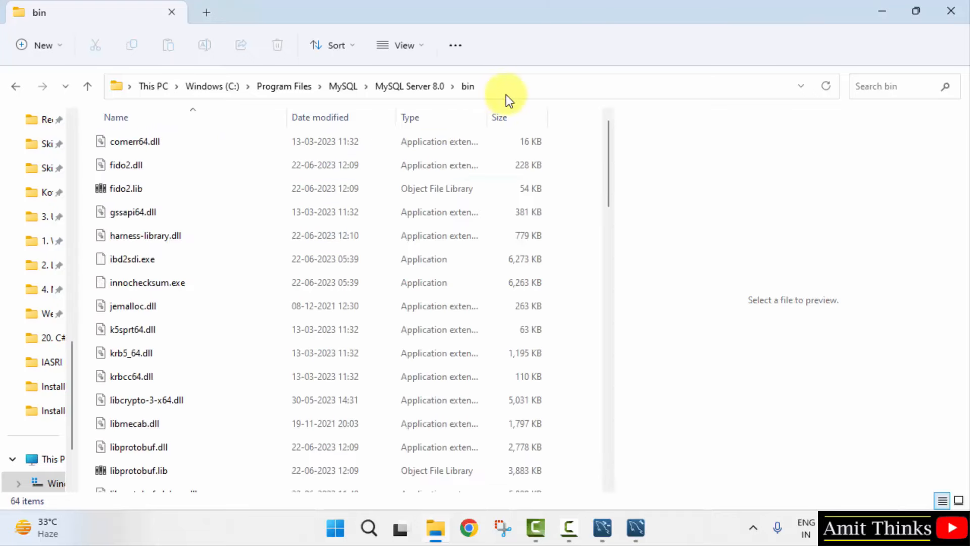
pyautogui.click(511, 93)
pyautogui.rightClick(301, 87)
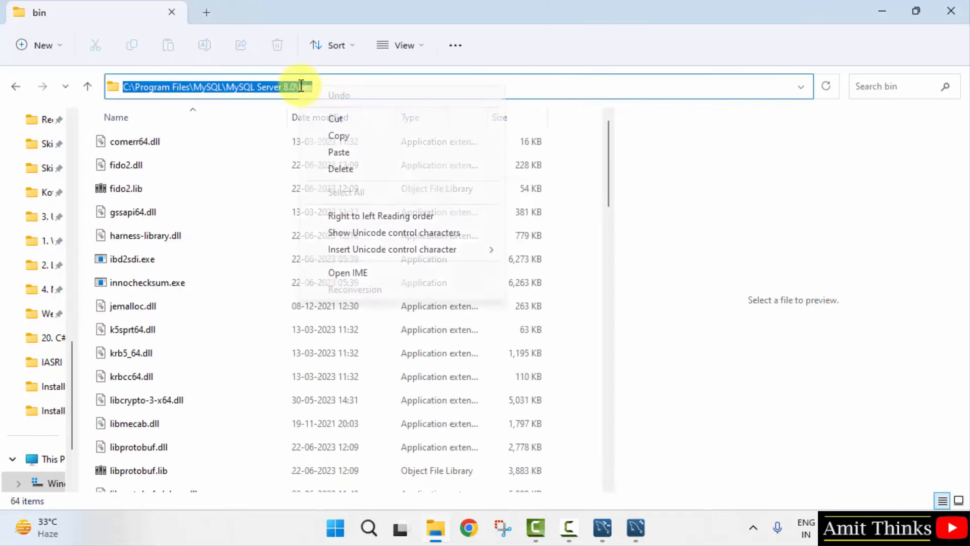
# Step: Search Windows for 'environment va' to find the system environment variables setting
pyautogui.click(356, 135)
pyautogui.press('super')
pyautogui.write('environment va')
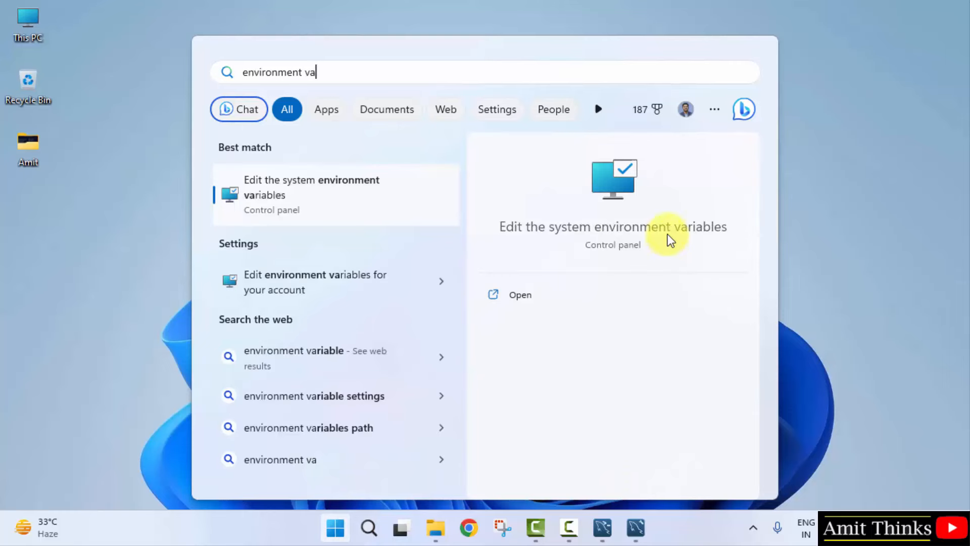
# Step: Open the system environment variables from System Properties, then close System Properties with OK
pyautogui.click(539, 301)
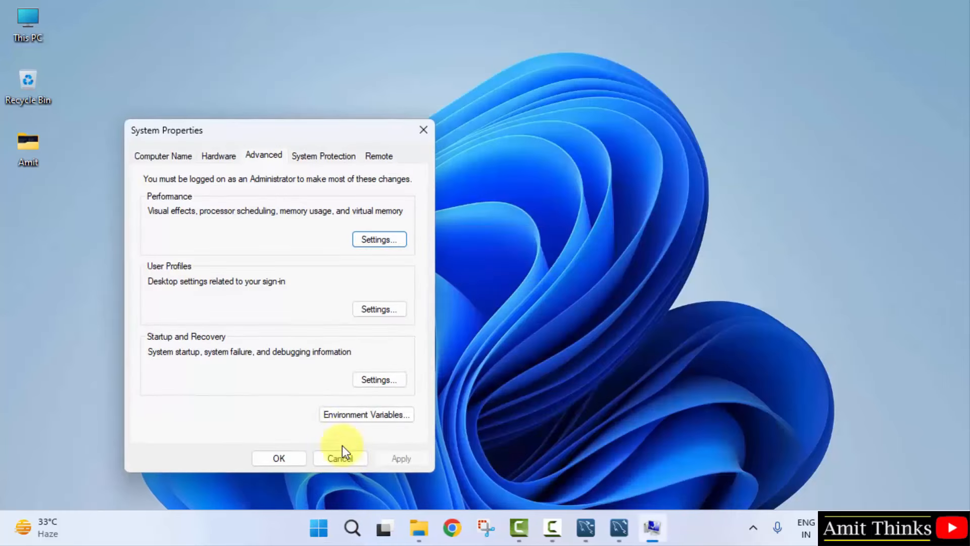
pyautogui.click(358, 418)
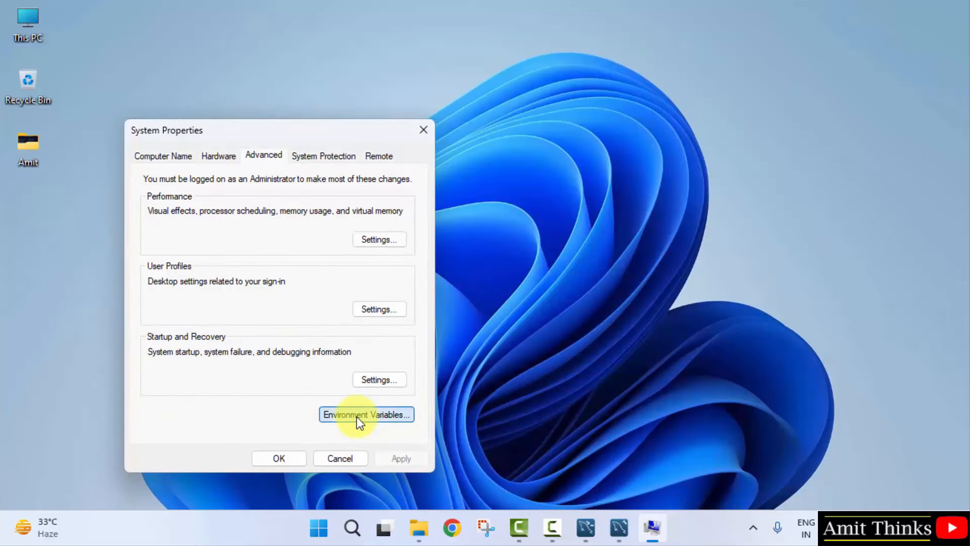
pyautogui.click(283, 458)
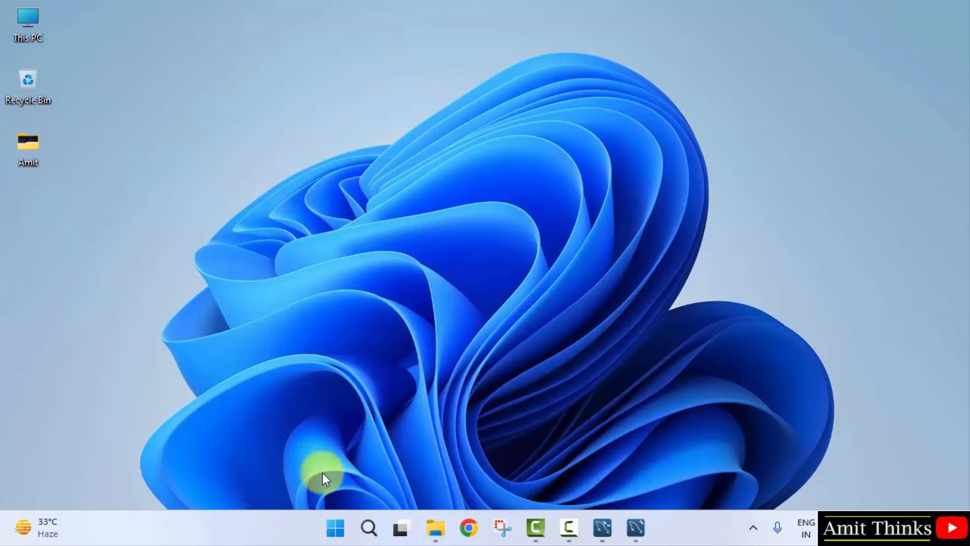
# Step: Open Command Prompt and run mysql --version, confirming version 8.0.34
pyautogui.click(335, 528)
pyautogui.write('cmd')
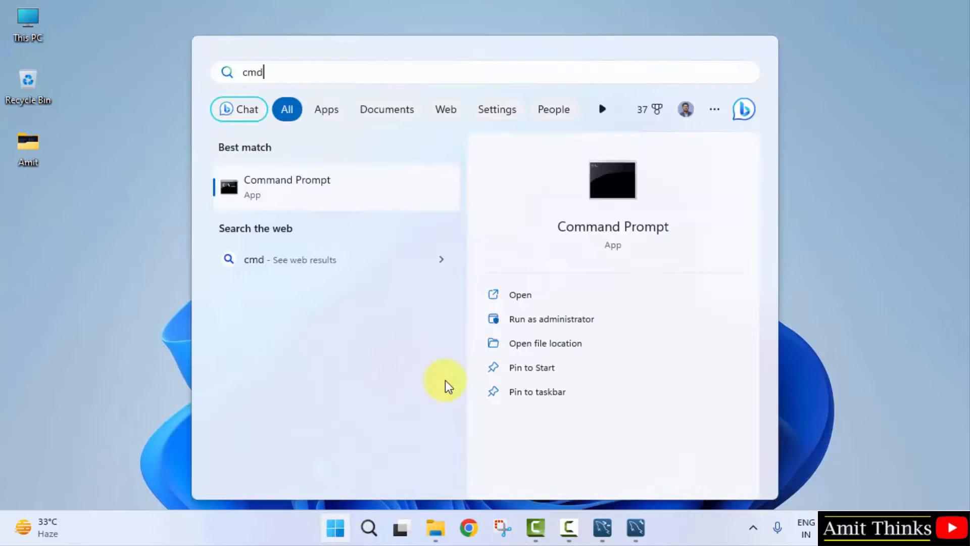
pyautogui.press('Return')
pyautogui.write('mysq')
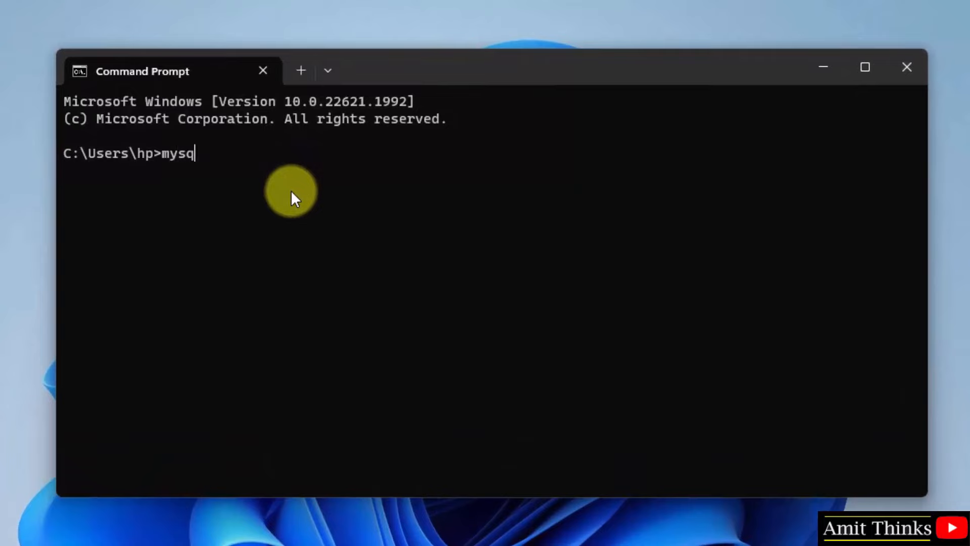
pyautogui.write('l --version')
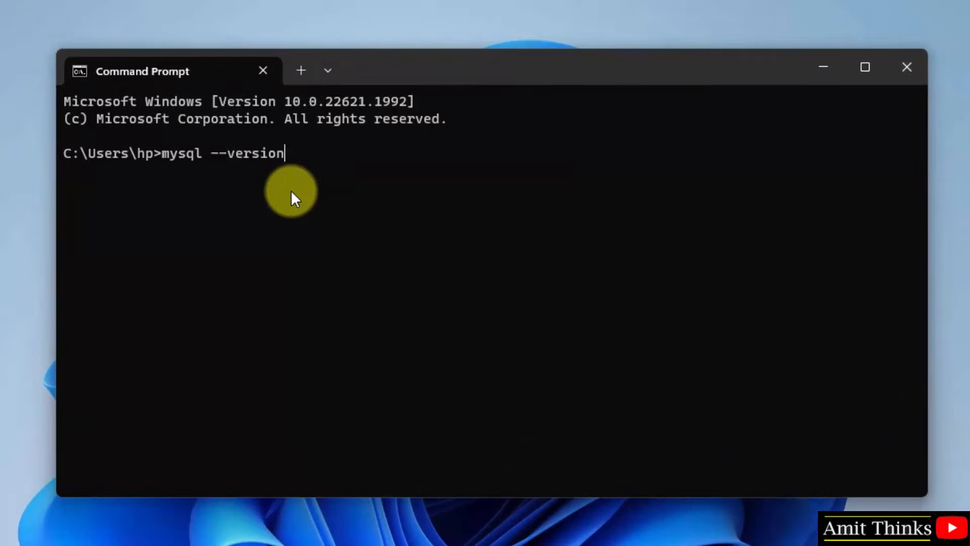
pyautogui.press('Return')
# Step: Start a MySQL login with 'mysql -u root -p' and type the root password
pyautogui.write('mysql -u root -p')
pyautogui.press('Return')
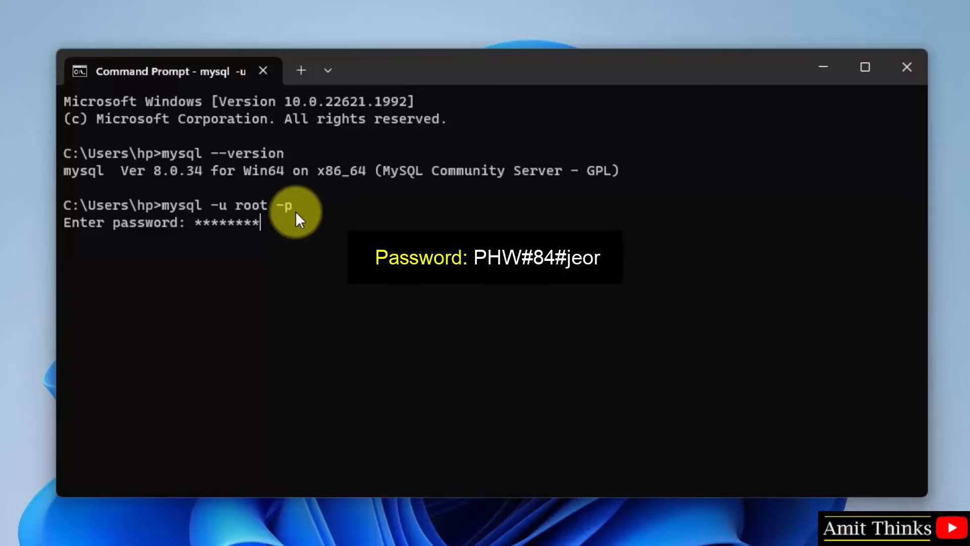
# Step: Log in to MySQL and list the existing databases with 'show databases;'
pyautogui.press('Return')
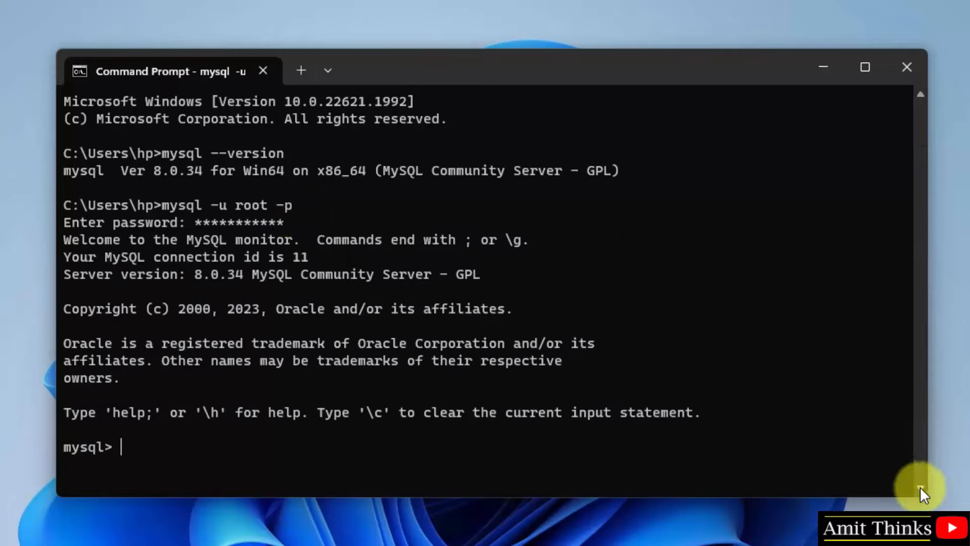
pyautogui.write('show databases;')
pyautogui.press('Return')
# Step: Create database amitdb and confirm it appears among the five databases, then bring up Workbench
pyautogui.write('create dat')
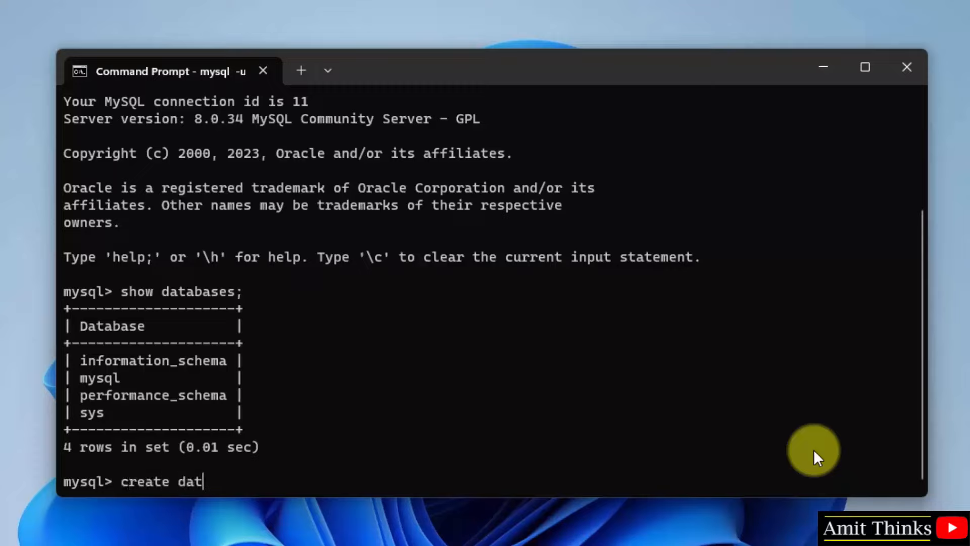
pyautogui.write('ba')
pyautogui.press('BackSpace')
pyautogui.press('BackSpace')
pyautogui.write('abase amitdb')
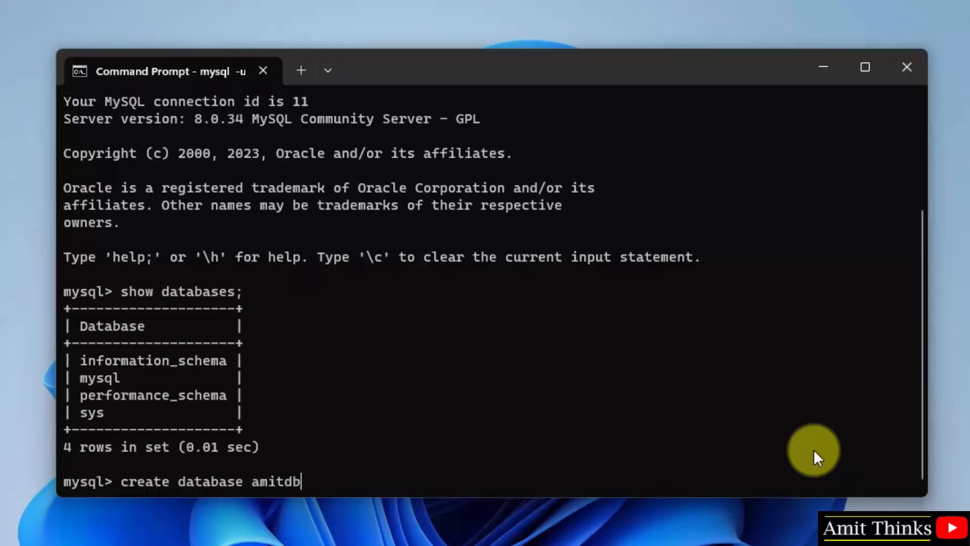
pyautogui.write(';')
pyautogui.press('Return')
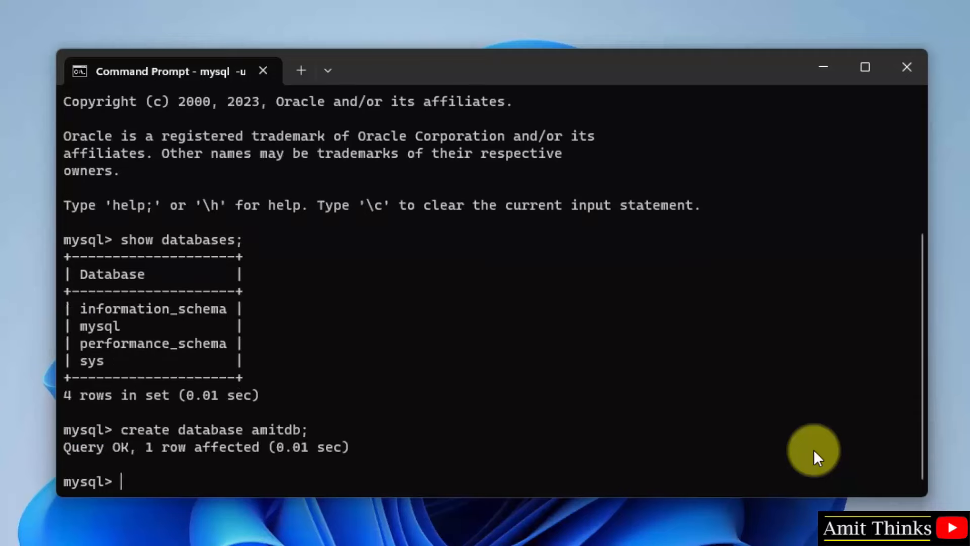
pyautogui.write('show')
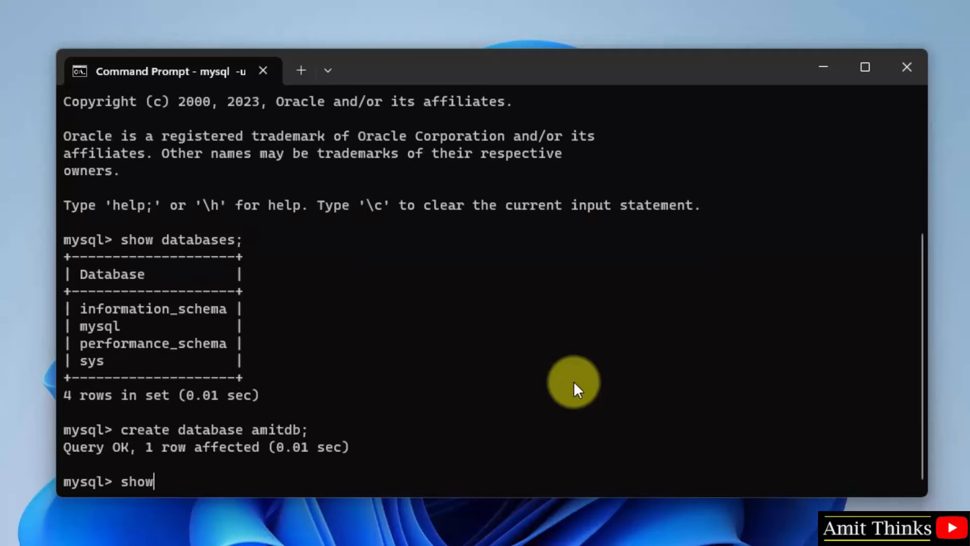
pyautogui.write(' datb')
pyautogui.press('BackSpace')
pyautogui.write('abases;')
pyautogui.press('Return')
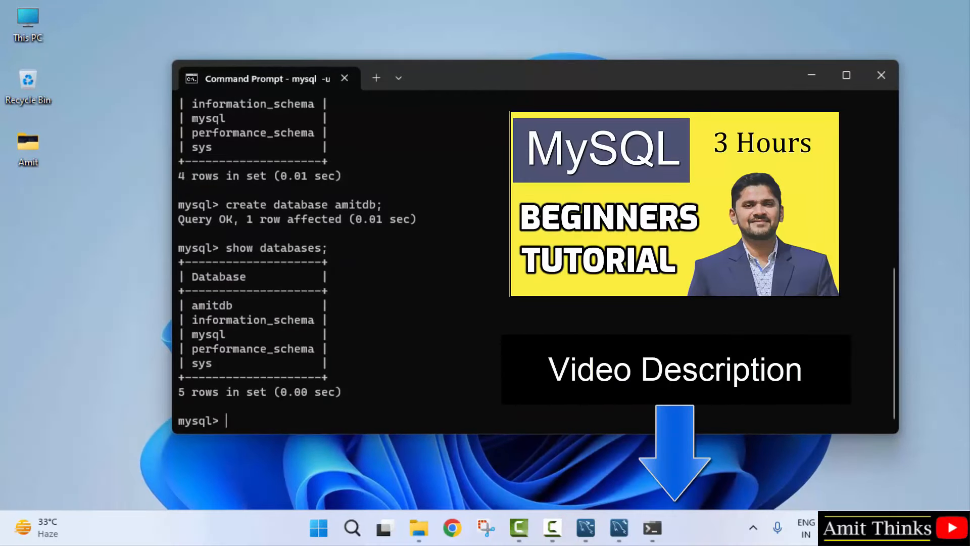
pyautogui.click(619, 527)
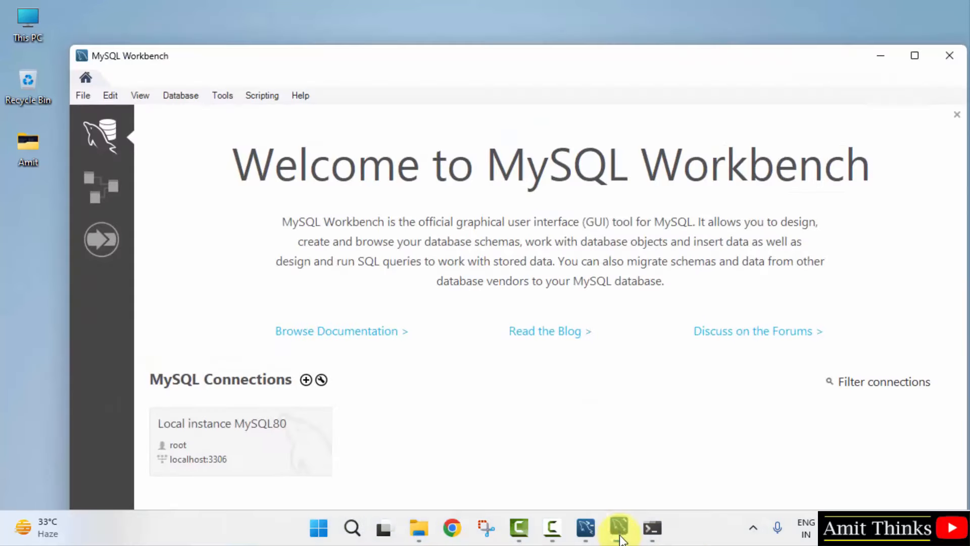
# Step: Connect to Local instance MySQL80 with the root password, then minimize Workbench
pyautogui.click(293, 447)
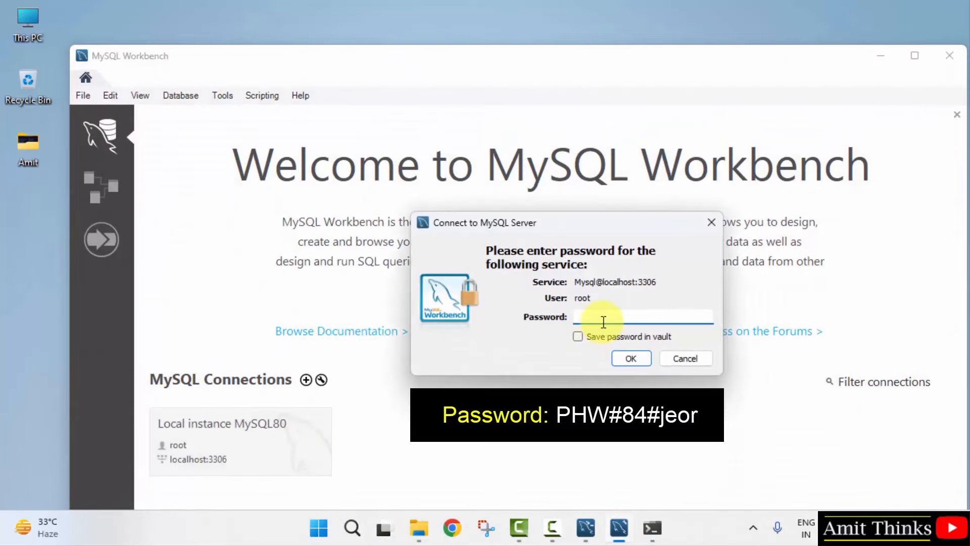
pyautogui.click(631, 357)
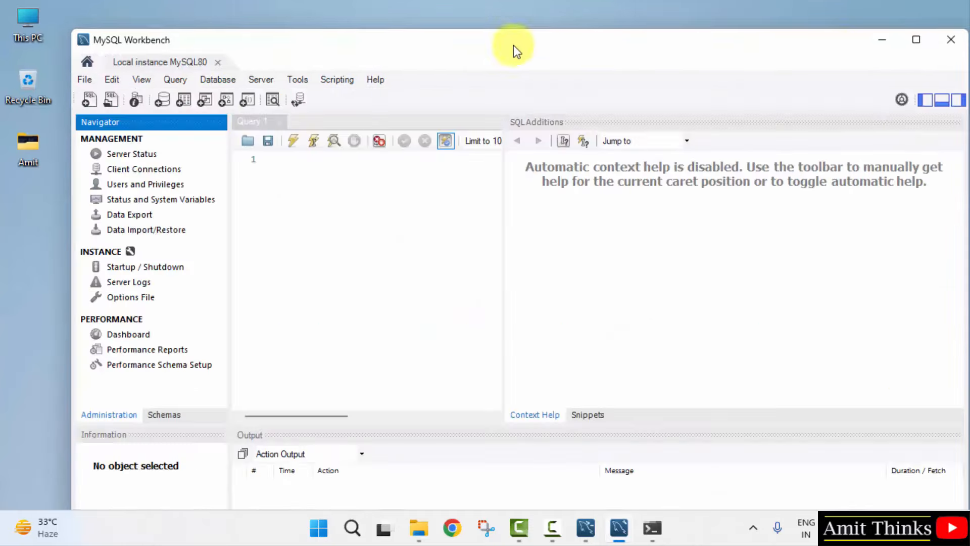
pyautogui.click(888, 39)
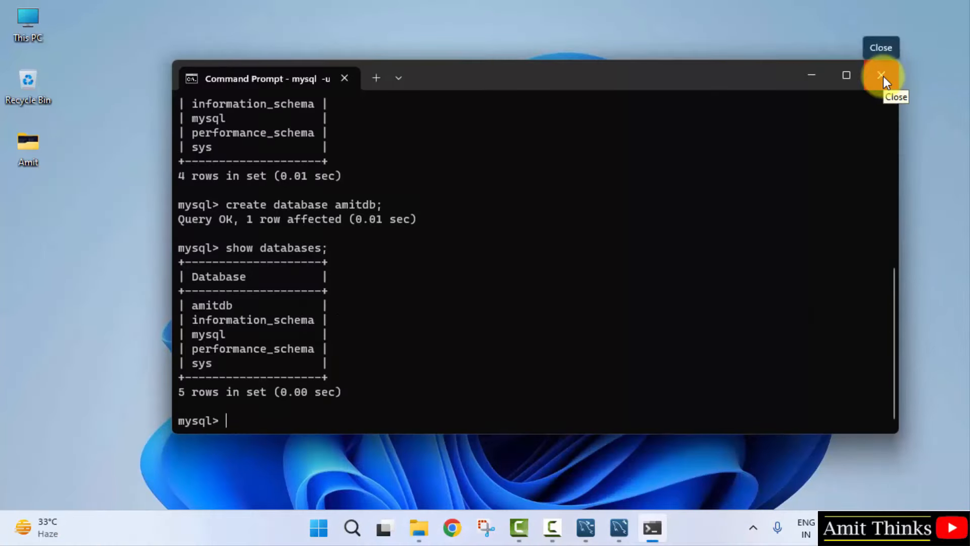
# Step: Run 'mysql --version' in the Windows 10 Command Prompt, which reports Ver 8.0.27
pyautogui.write('mysql -')
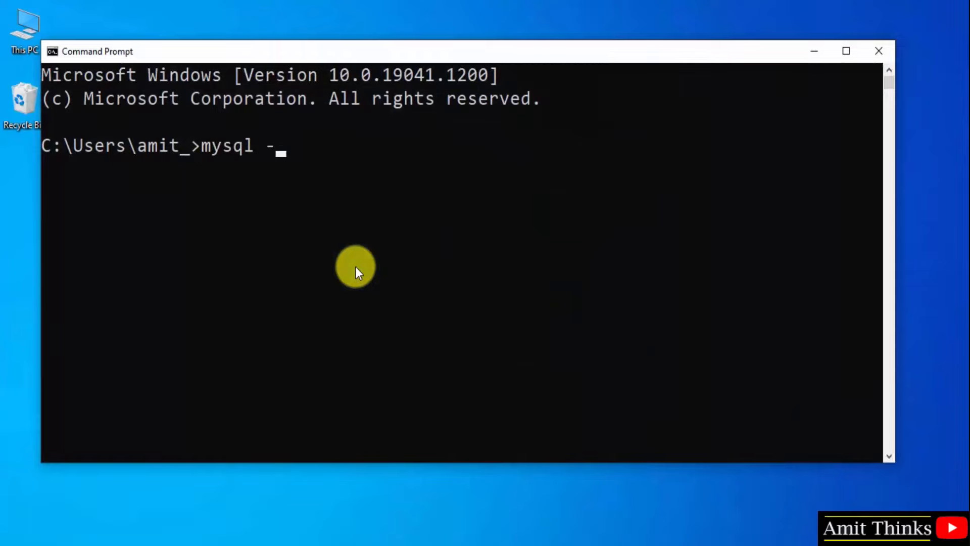
pyautogui.write('-version')
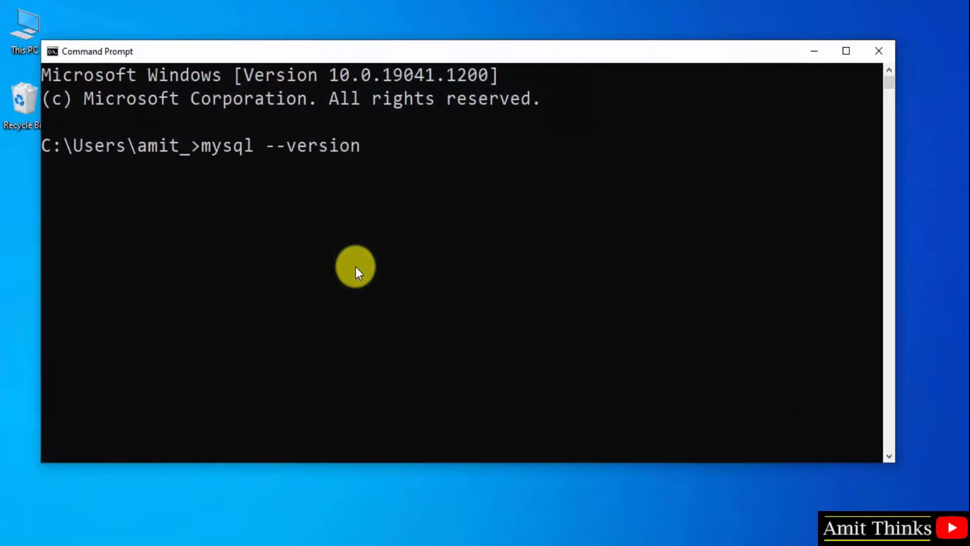
pyautogui.press('Return')
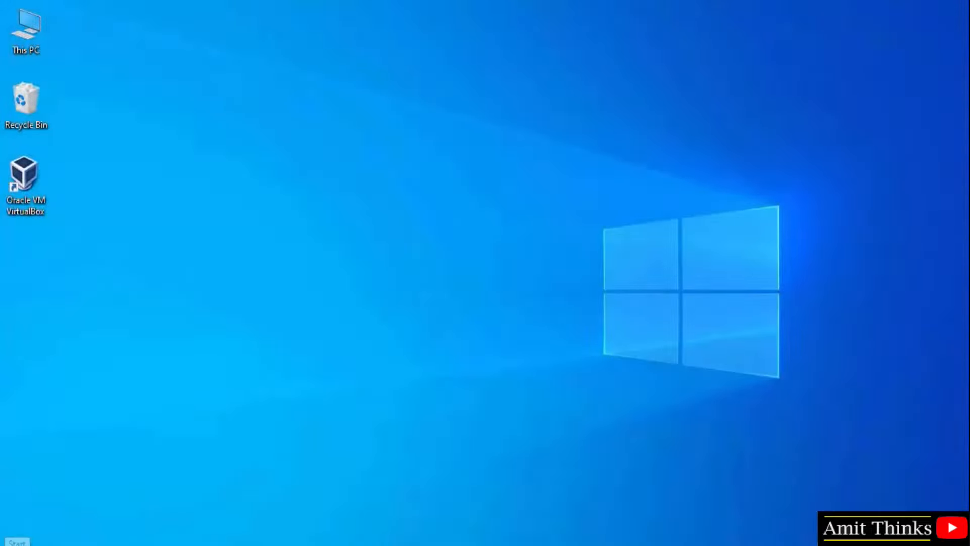
# Step: Search the Start menu for 'mysql work' and launch MySQL Workbench 8.0 CE
pyautogui.click(13, 544)
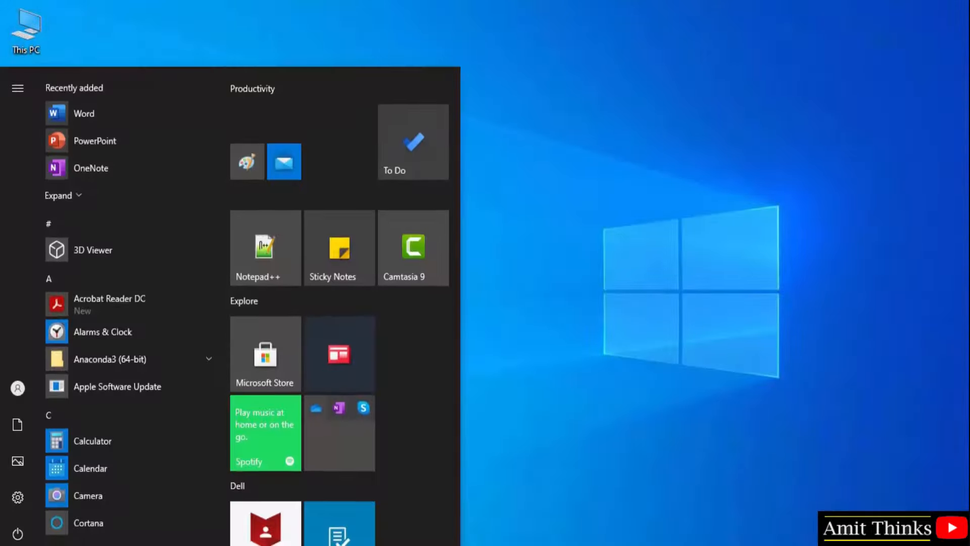
pyautogui.write('mysql work')
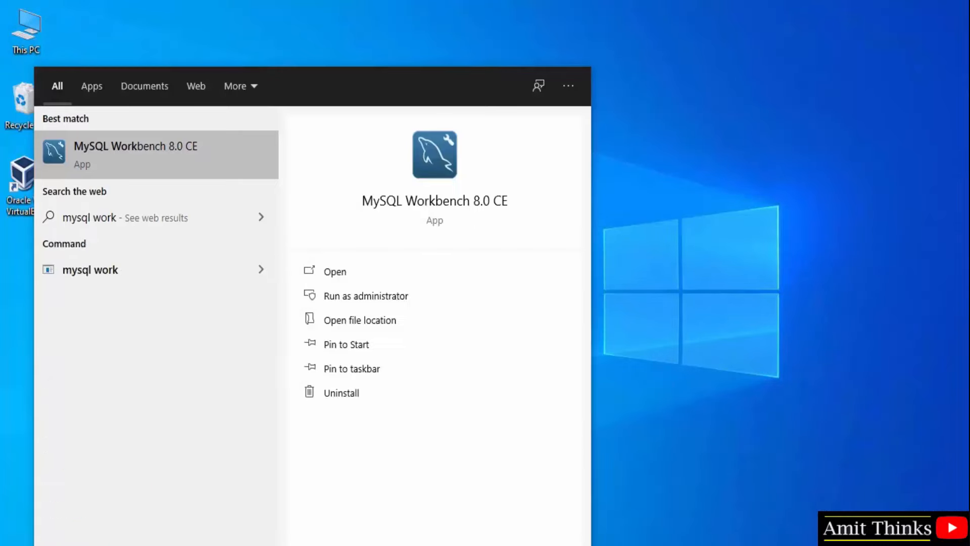
pyautogui.click(182, 148)
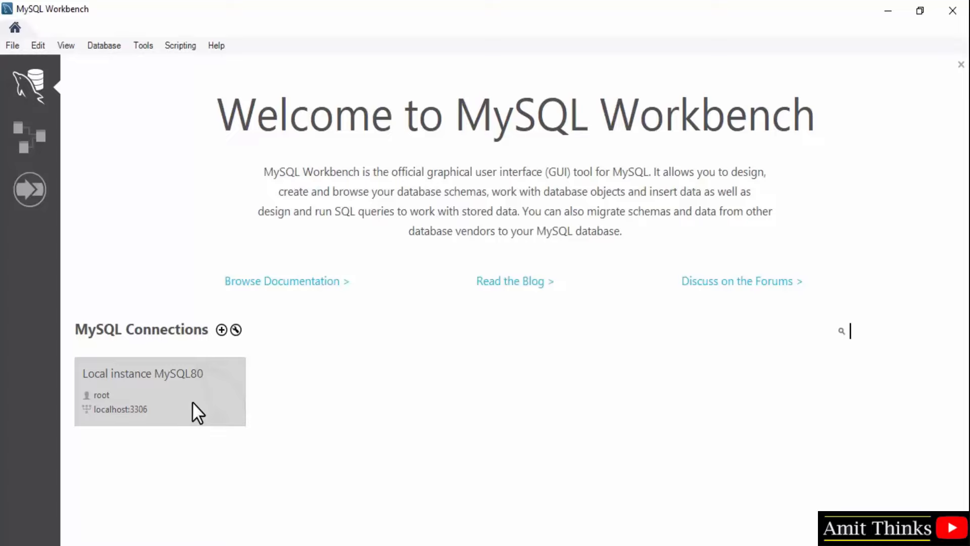
# Step: Connect to Local instance MySQL80 and expand sys > Tables > sys_config to list its columns
pyautogui.click(193, 402)
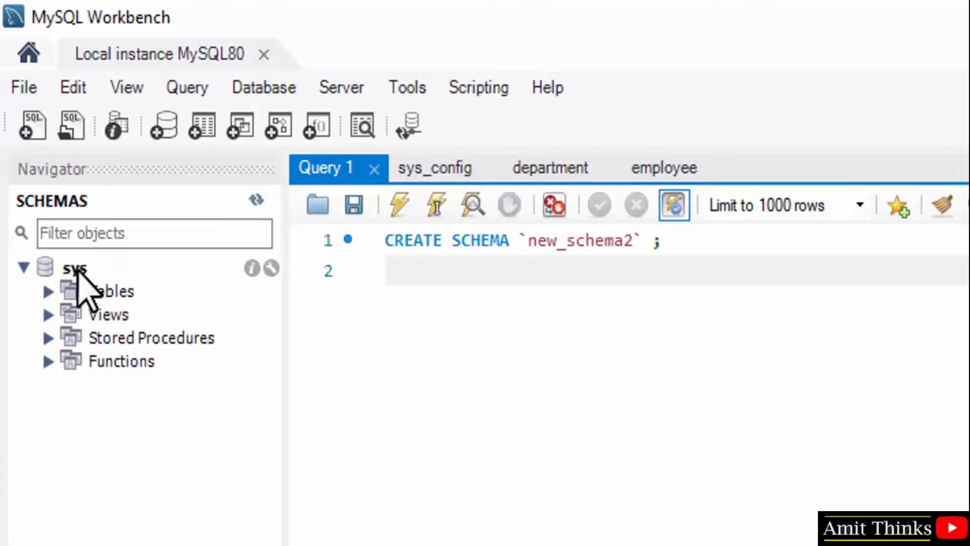
pyautogui.click(78, 271)
pyautogui.click(76, 292)
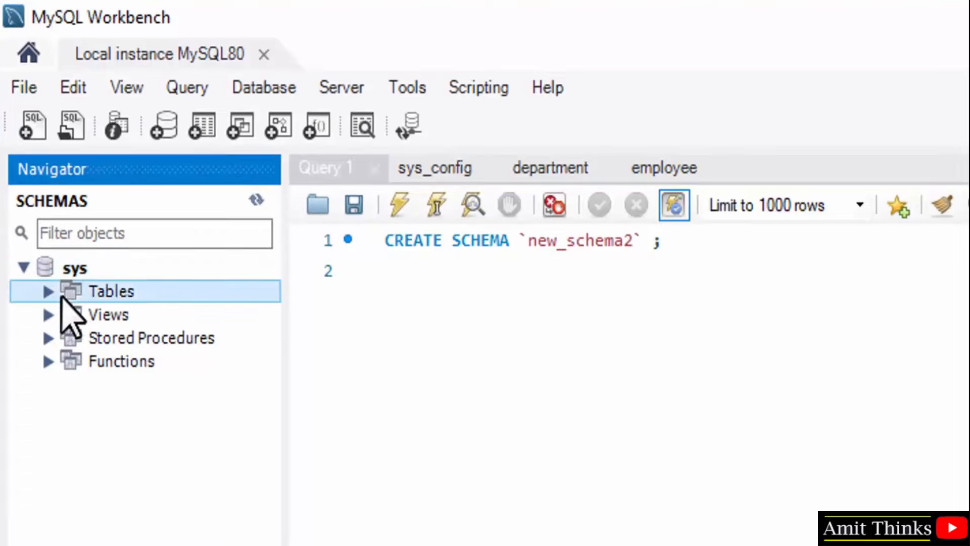
pyautogui.click(49, 291)
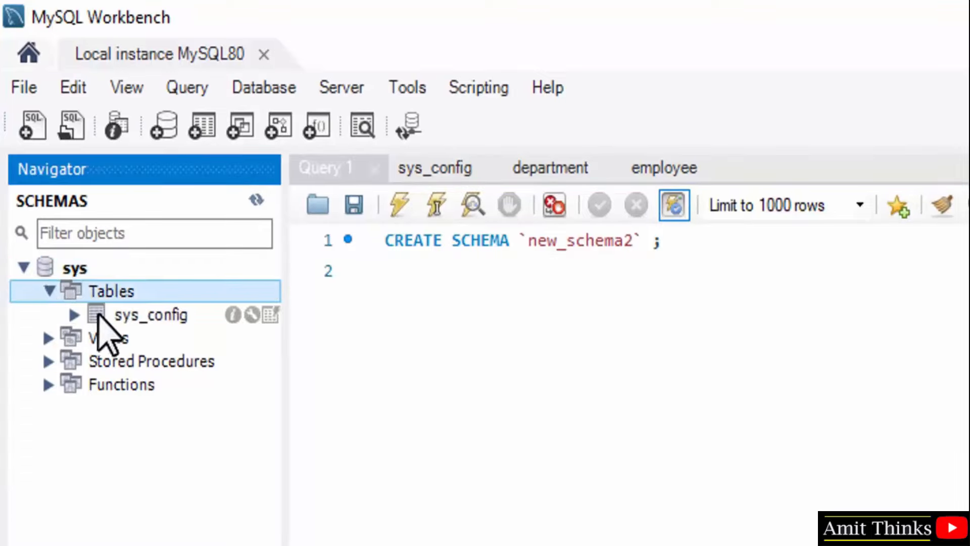
pyautogui.click(74, 314)
pyautogui.click(174, 340)
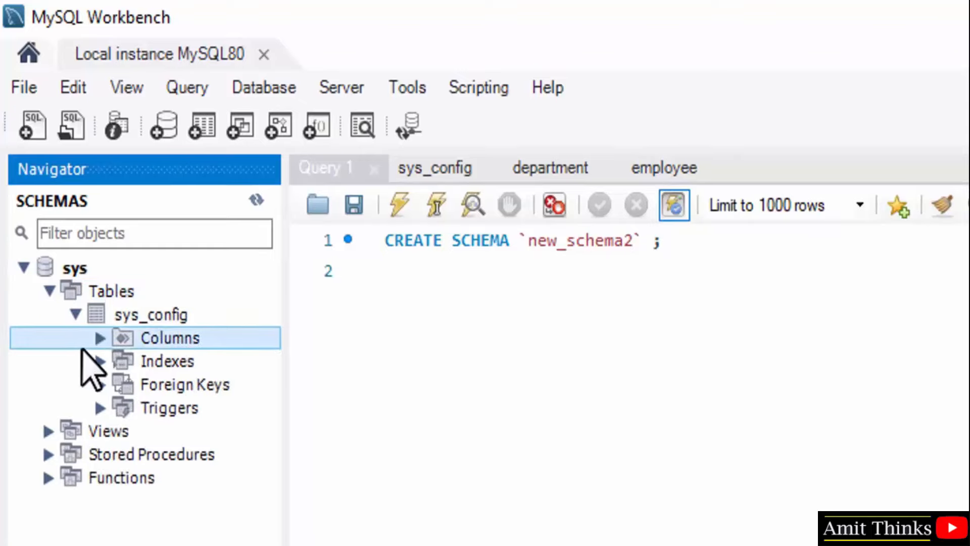
pyautogui.click(101, 338)
# Step: Show all rows of sys.sys_config in a new results tab, then collapse sys
pyautogui.doubleClick(208, 313)
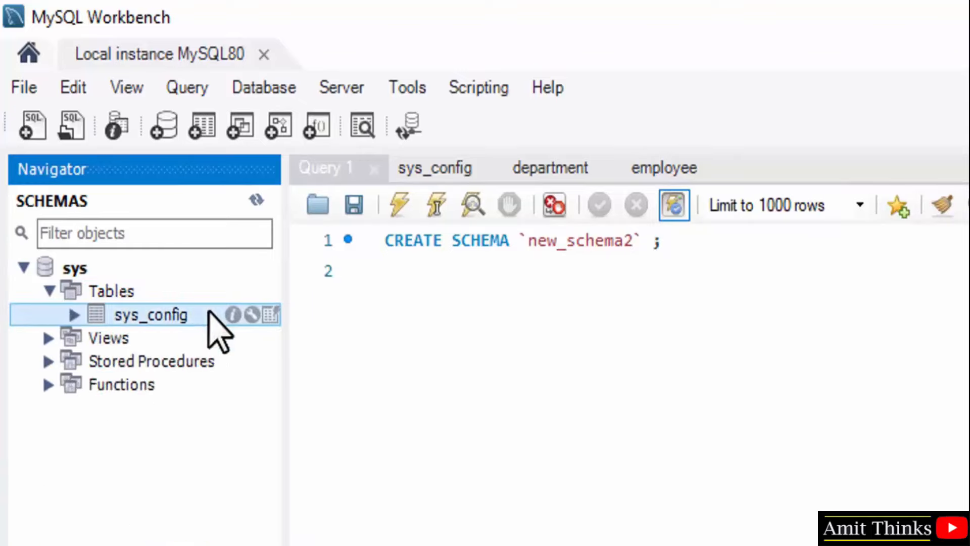
pyautogui.click(271, 314)
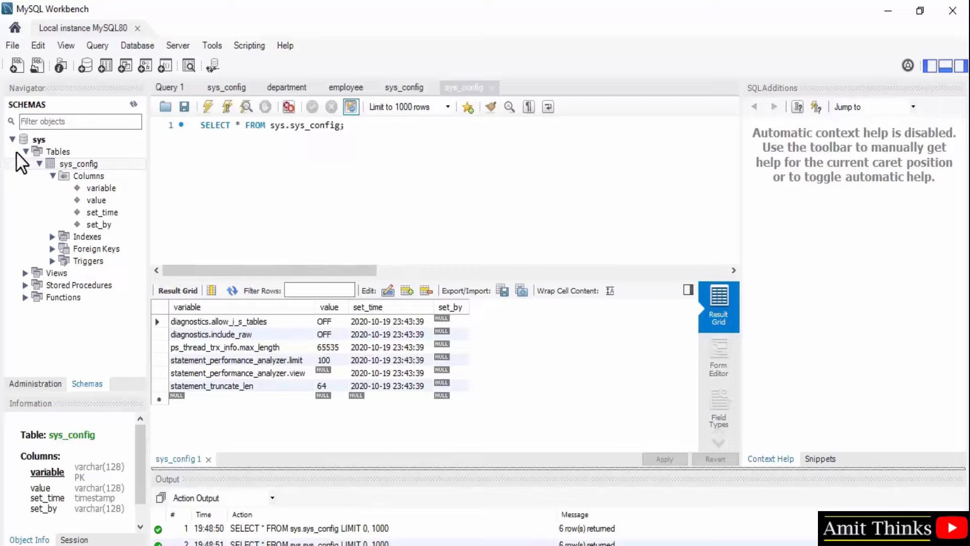
pyautogui.click(13, 139)
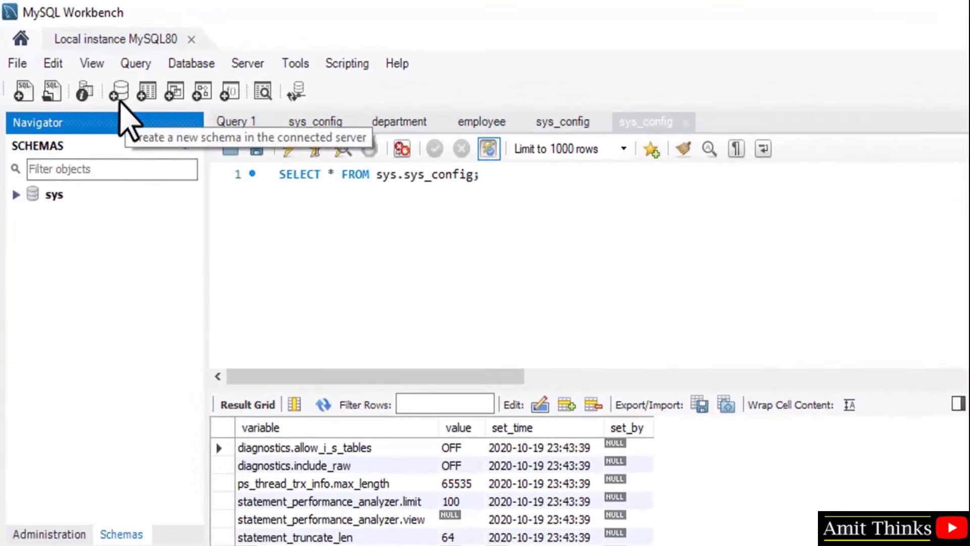
# Step: Start a new schema named amitdb1, keeping the default charset and collation
pyautogui.rightClick(58, 265)
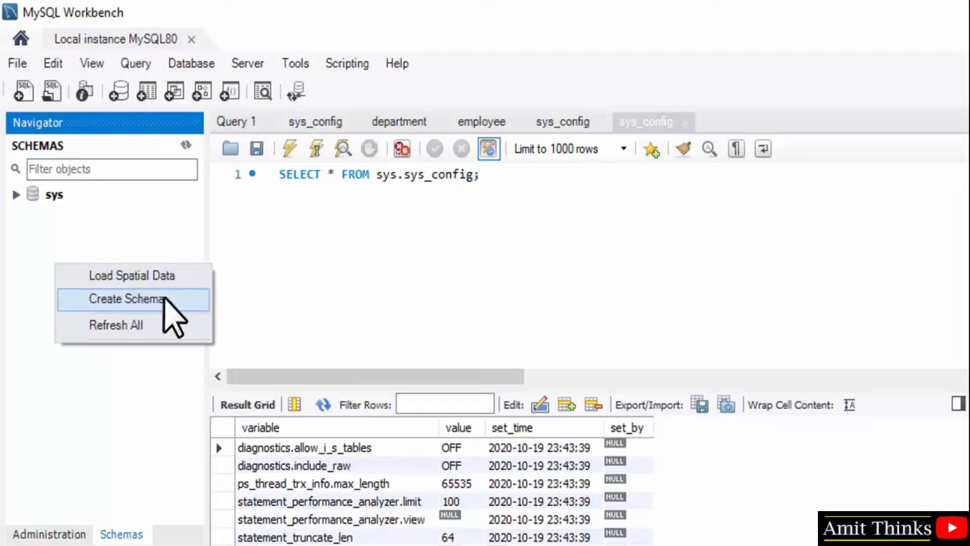
pyautogui.click(163, 299)
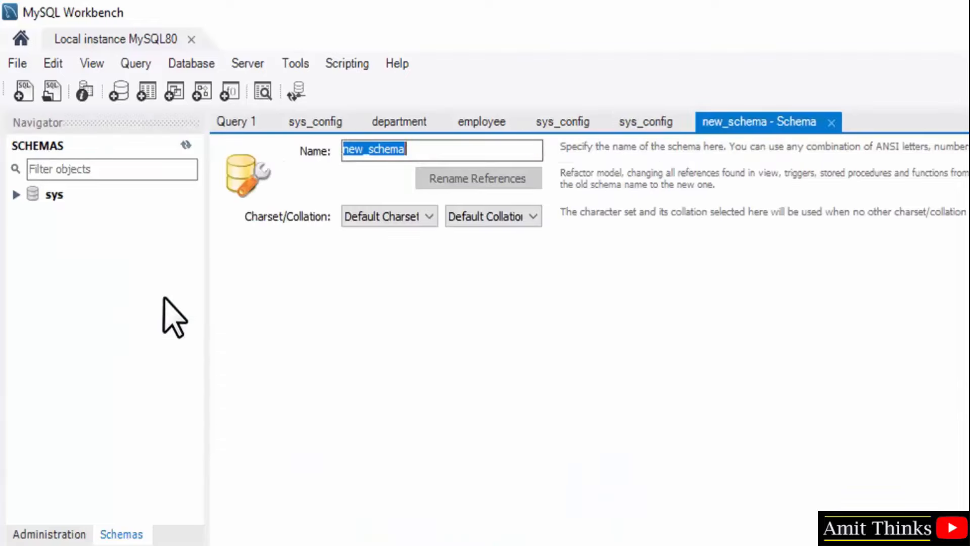
pyautogui.click(427, 149)
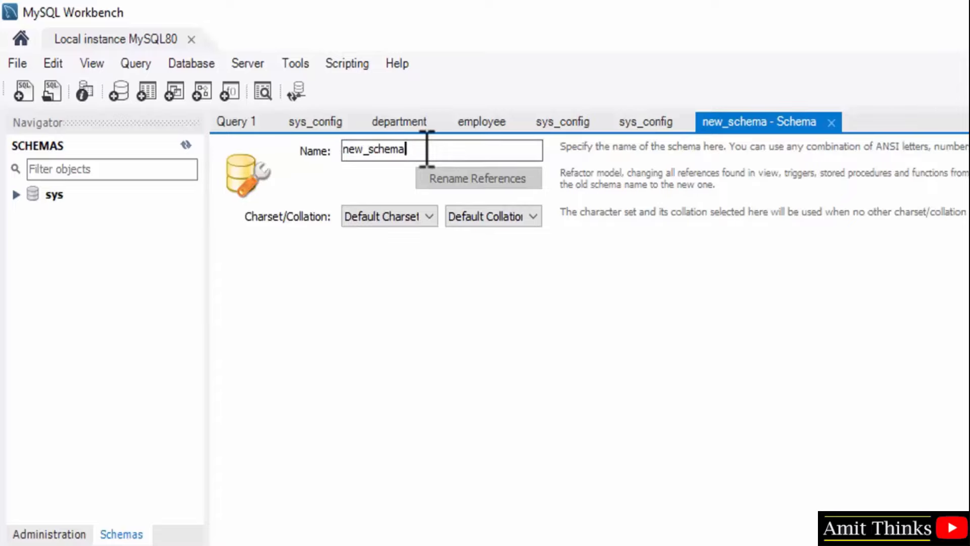
pyautogui.press('BackSpace')
pyautogui.press('BackSpace')
pyautogui.press('BackSpace')
pyautogui.press('BackSpace')
pyautogui.press('BackSpace')
pyautogui.press('BackSpace')
pyautogui.press('BackSpace')
pyautogui.press('BackSpace')
pyautogui.press('BackSpace')
pyautogui.press('BackSpace')
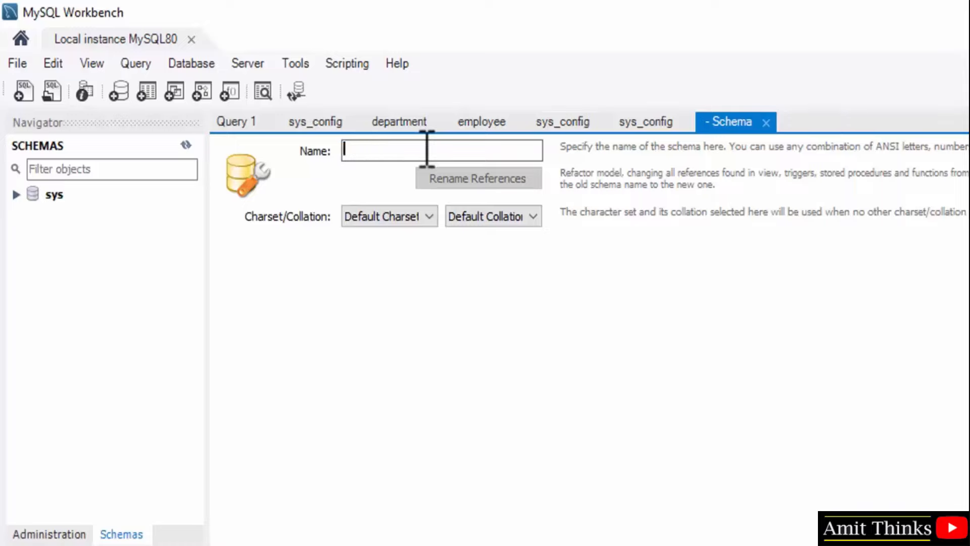
pyautogui.write('amitdb1')
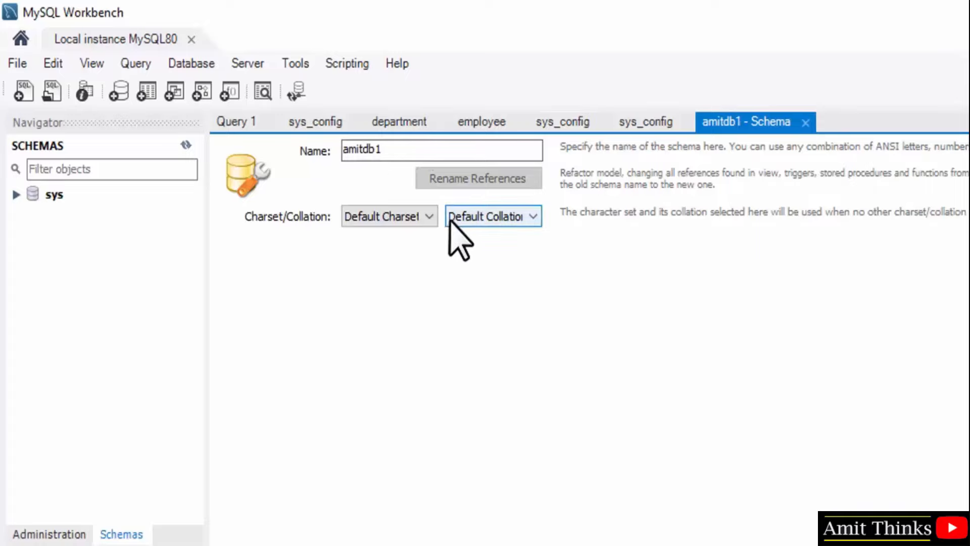
pyautogui.click(421, 220)
pyautogui.click(422, 221)
pyautogui.click(489, 221)
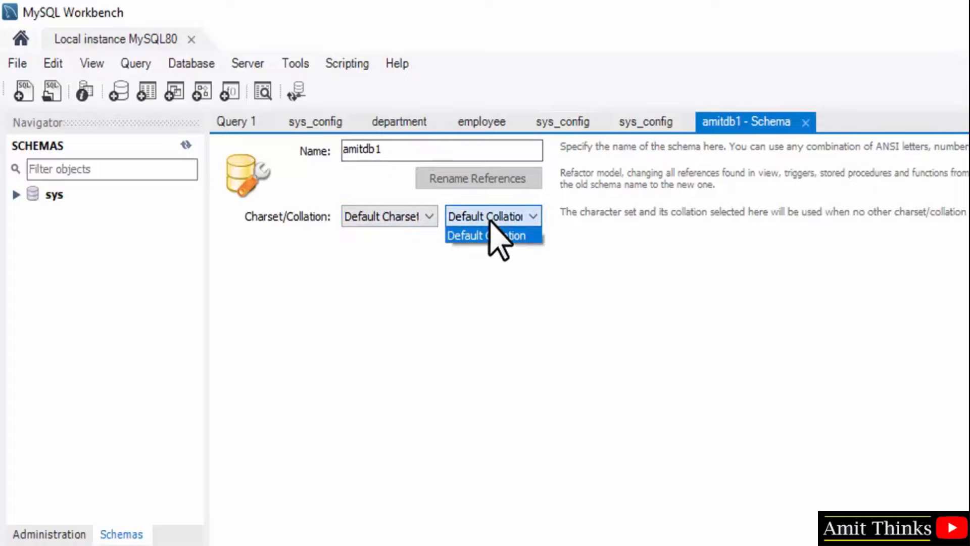
pyautogui.click(489, 223)
# Step: Review and apply the CREATE SCHEMA `amitdb1` script, then finish the wizard
pyautogui.click(807, 538)
pyautogui.click(400, 177)
pyautogui.click(483, 223)
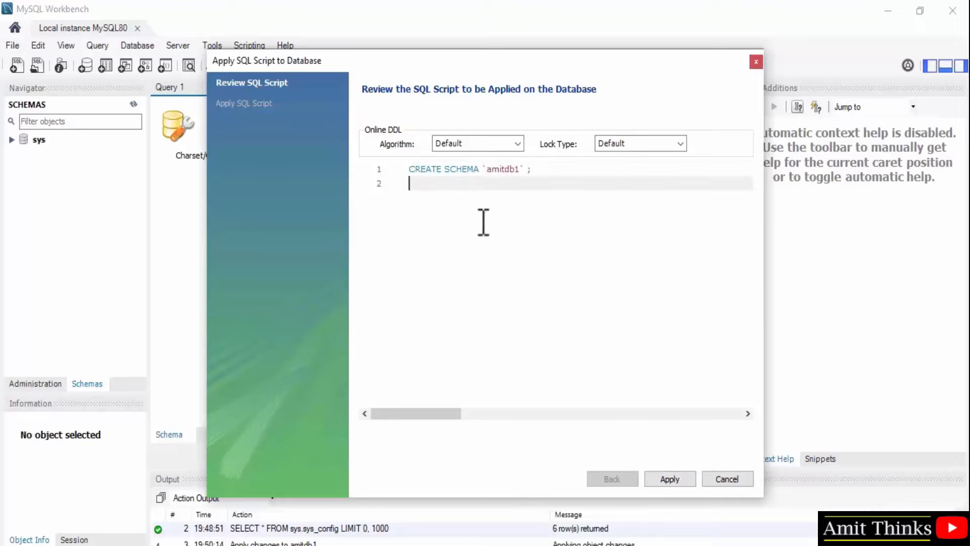
pyautogui.click(671, 479)
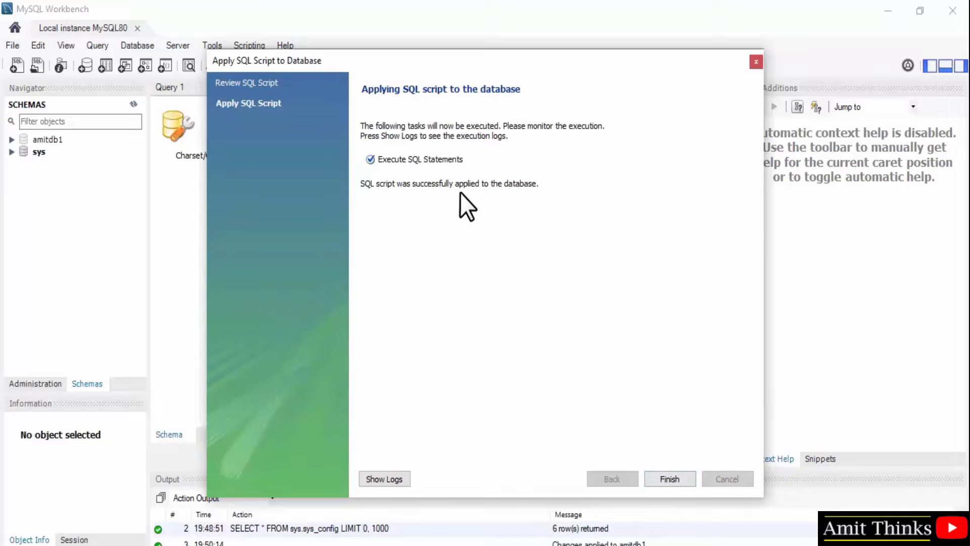
pyautogui.click(674, 475)
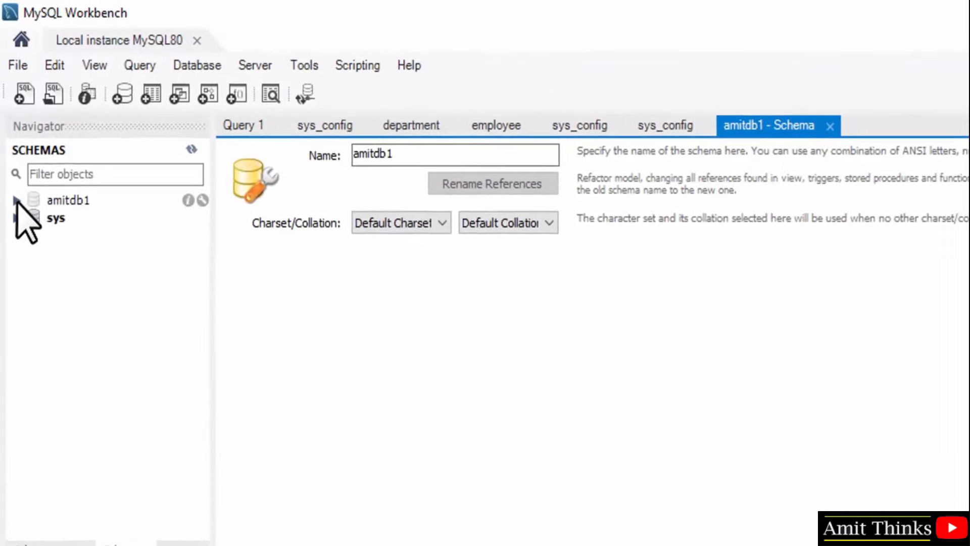
# Step: Expand amitdb1, set it as the default schema, and select its Tables group
pyautogui.click(16, 200)
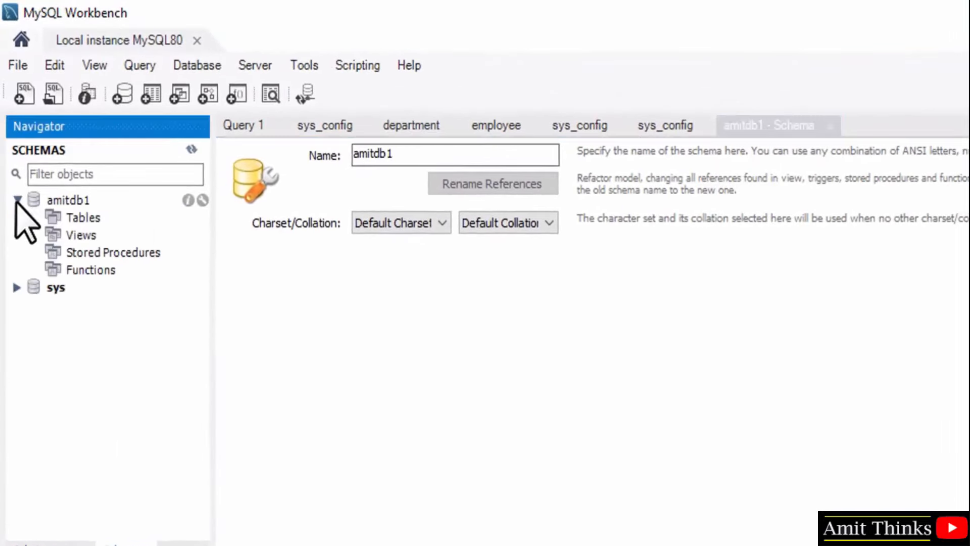
pyautogui.doubleClick(78, 200)
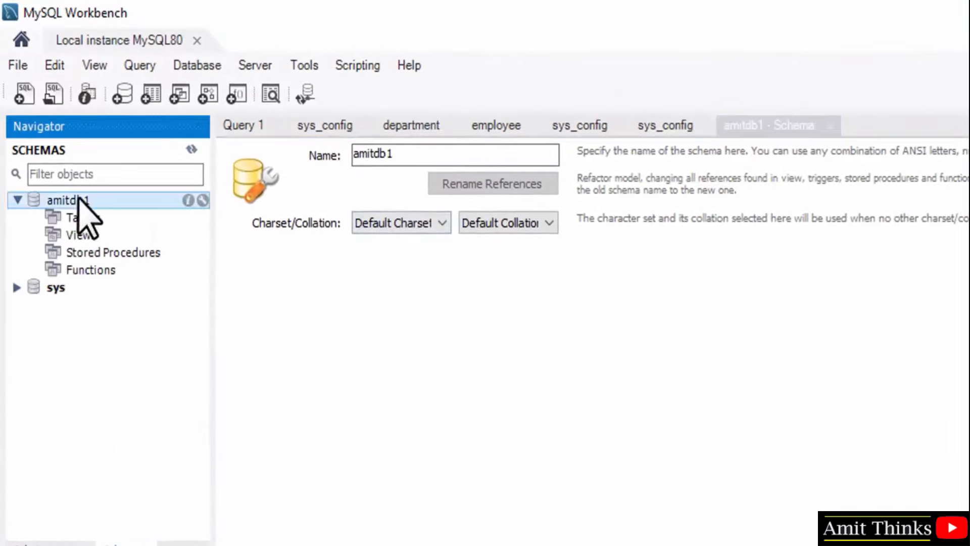
pyautogui.click(83, 218)
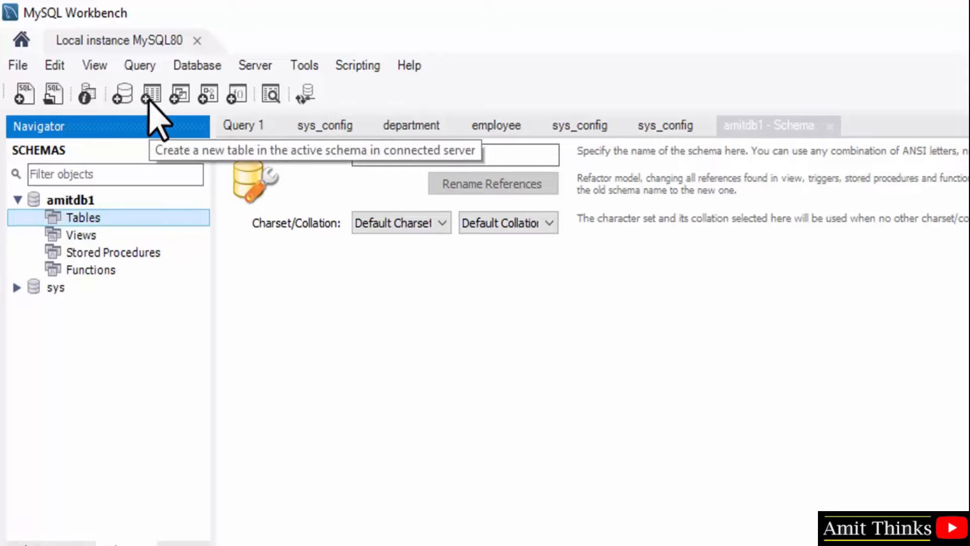
# Step: Create a new table in amitdb1 and replace the name new_table with 'Empl'
pyautogui.rightClick(97, 217)
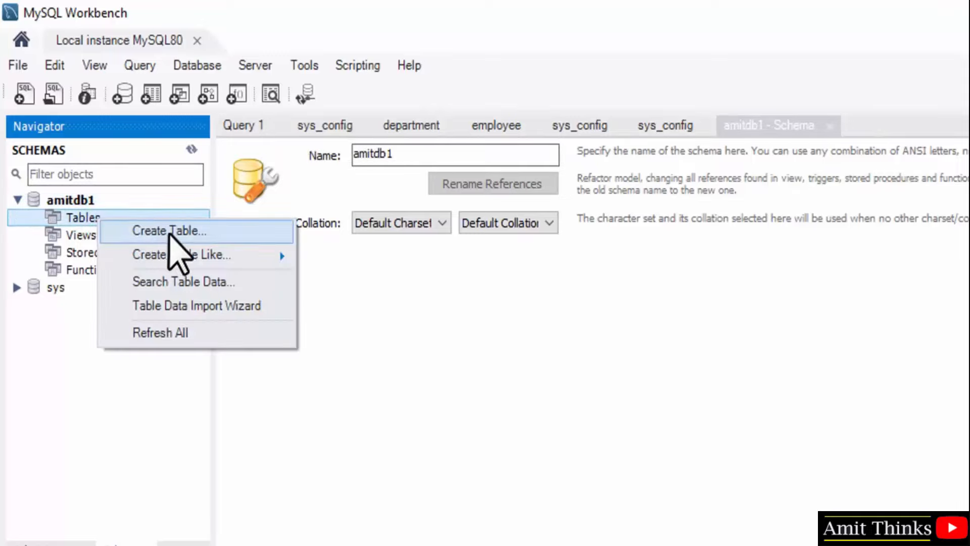
pyautogui.click(197, 230)
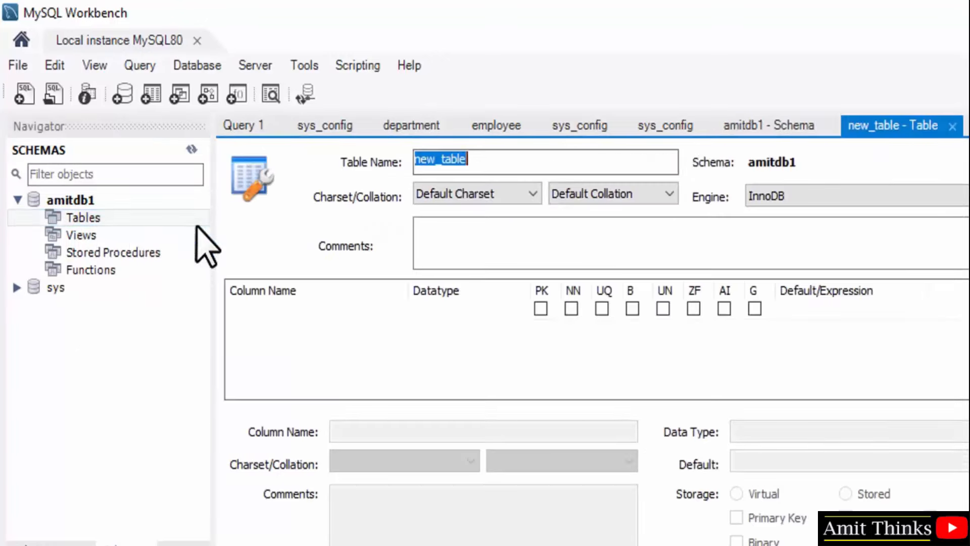
pyautogui.click(477, 160)
pyautogui.press('BackSpace')
pyautogui.press('BackSpace')
pyautogui.press('BackSpace')
pyautogui.press('BackSpace')
pyautogui.press('BackSpace')
pyautogui.press('BackSpace')
pyautogui.press('BackSpace')
pyautogui.press('BackSpace')
pyautogui.press('BackSpace')
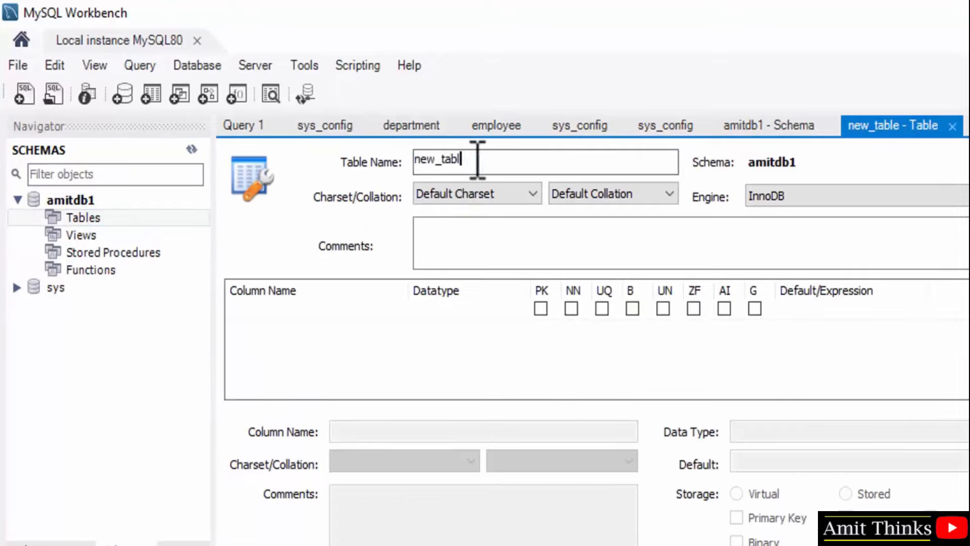
pyautogui.write('Empl')
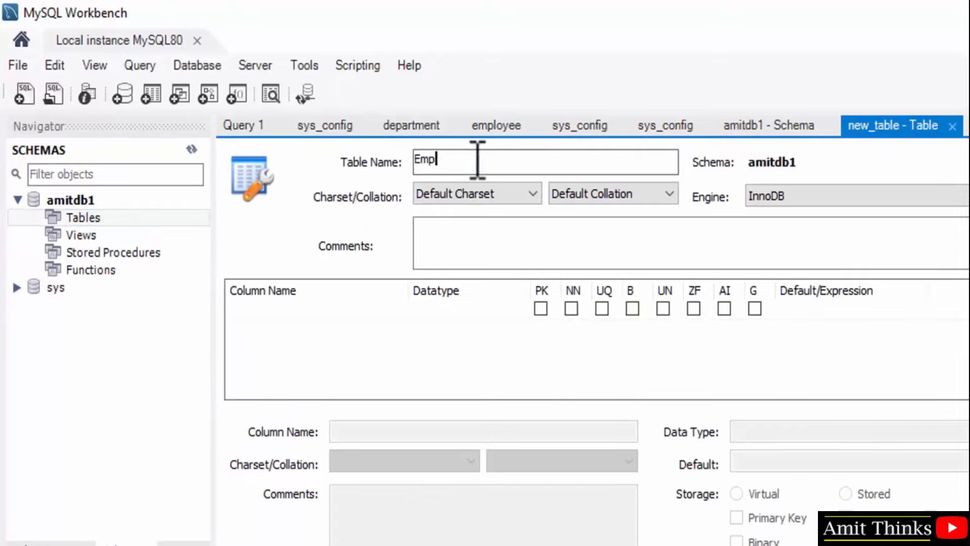
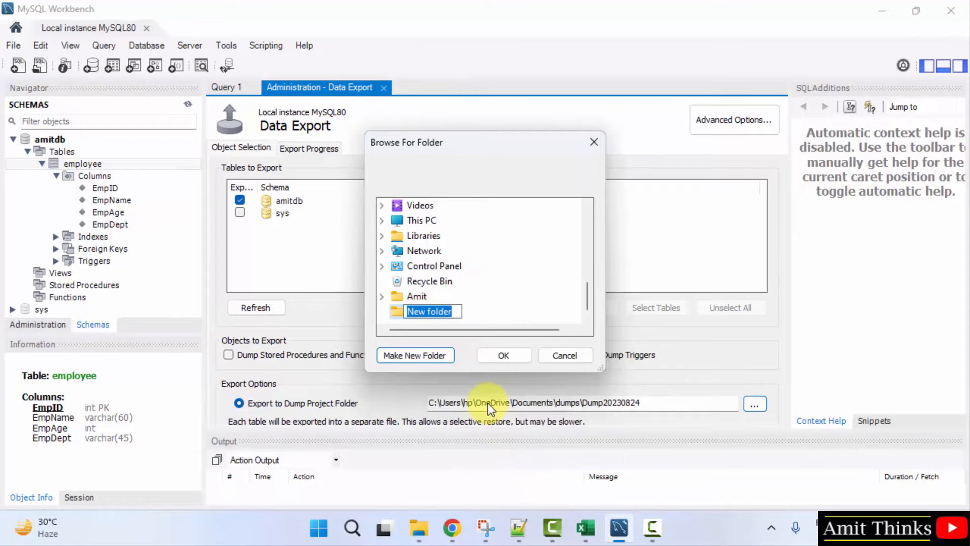
# Step: Create and confirm Desktop\AmitDBbackup as the export folder, widening the export settings page
pyautogui.write('AmitDB')
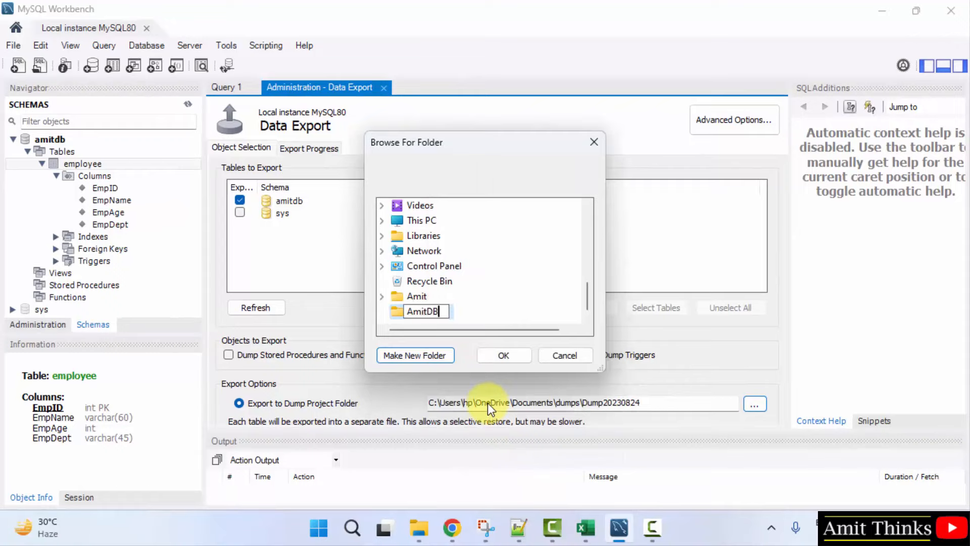
pyautogui.write('backup')
pyautogui.click(513, 364)
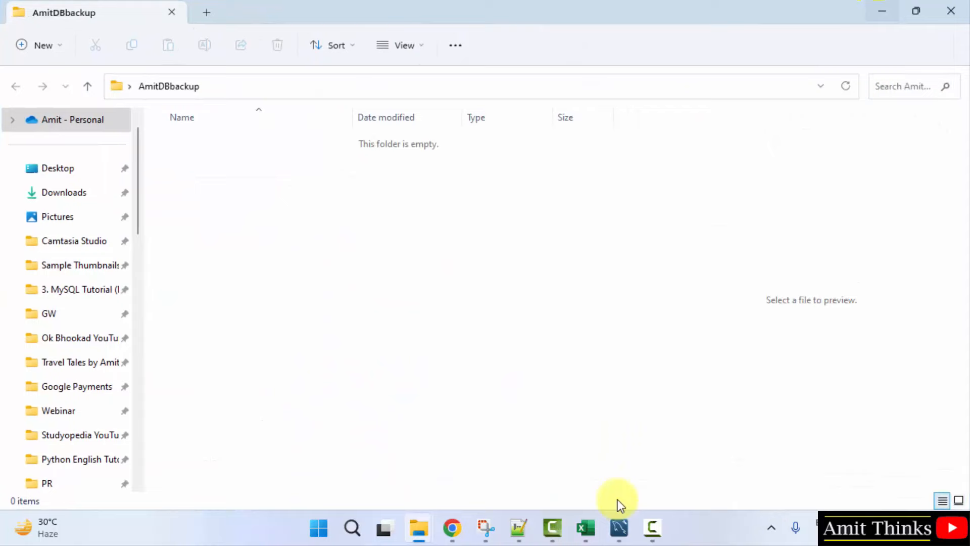
pyautogui.click(617, 527)
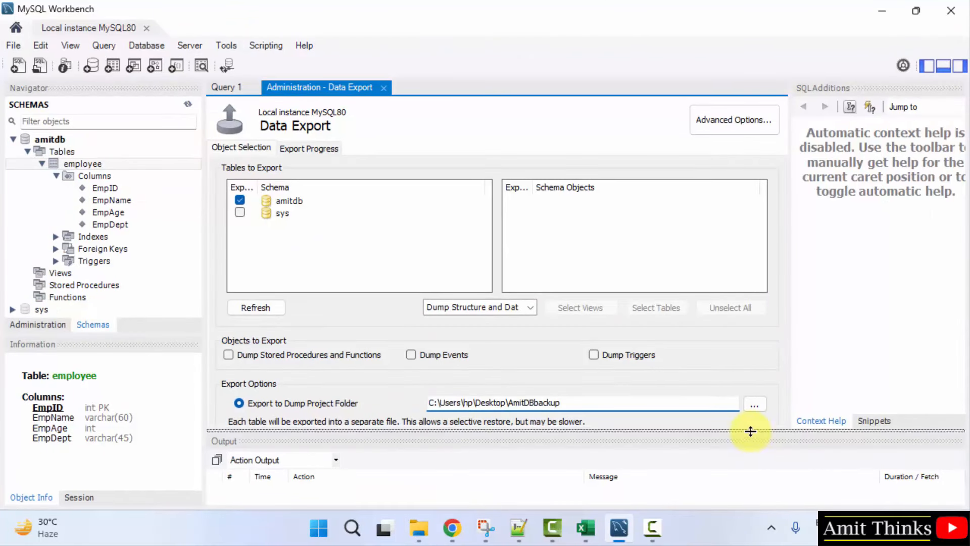
pyautogui.moveTo(749, 431); pyautogui.dragTo(659, 472)
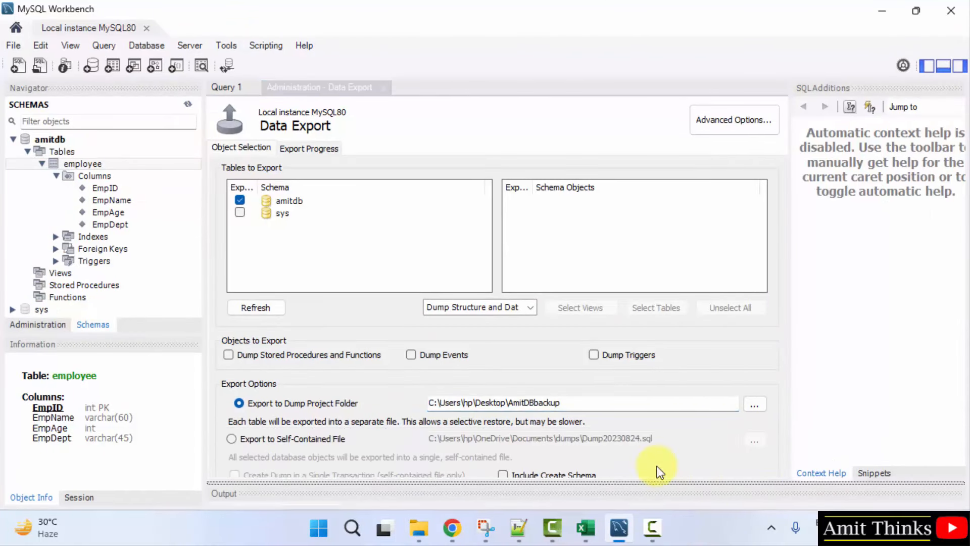
pyautogui.click(959, 68)
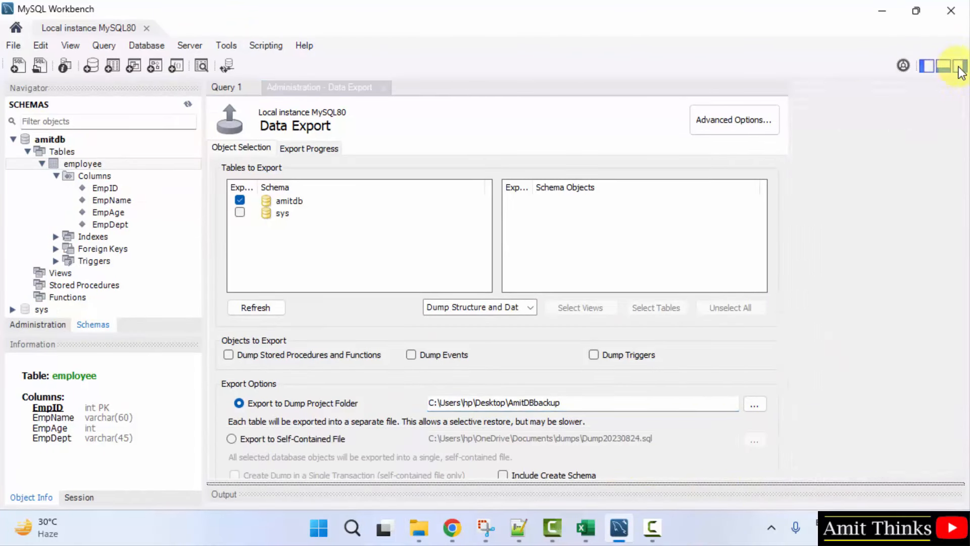
pyautogui.click(574, 402)
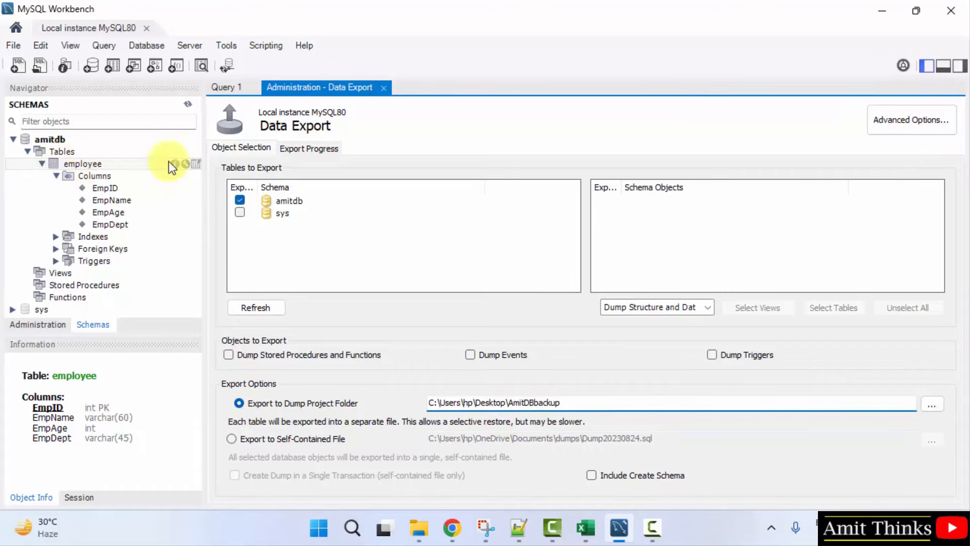
# Step: Keep Export to Dump Project Folder selected and go to the Export Progress page
pyautogui.click(305, 152)
pyautogui.click(240, 148)
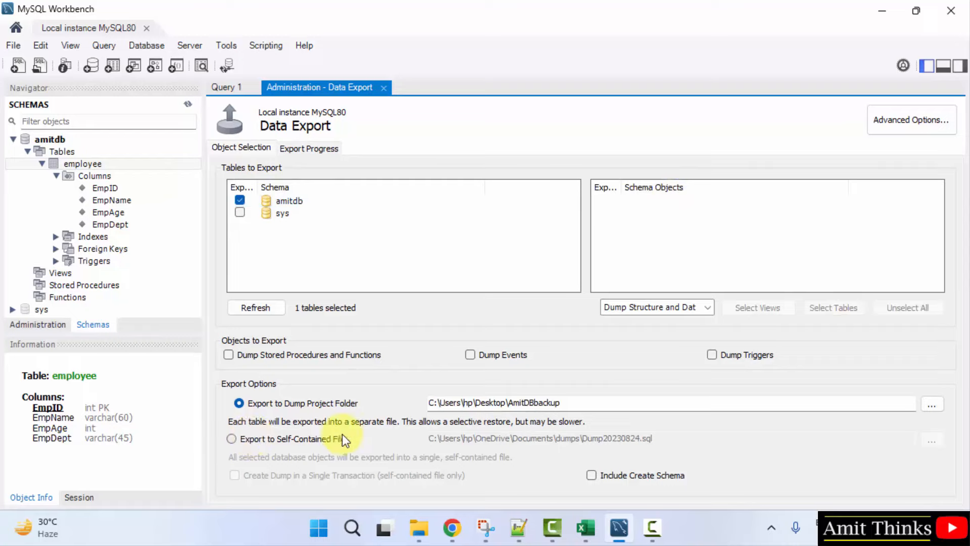
pyautogui.click(231, 439)
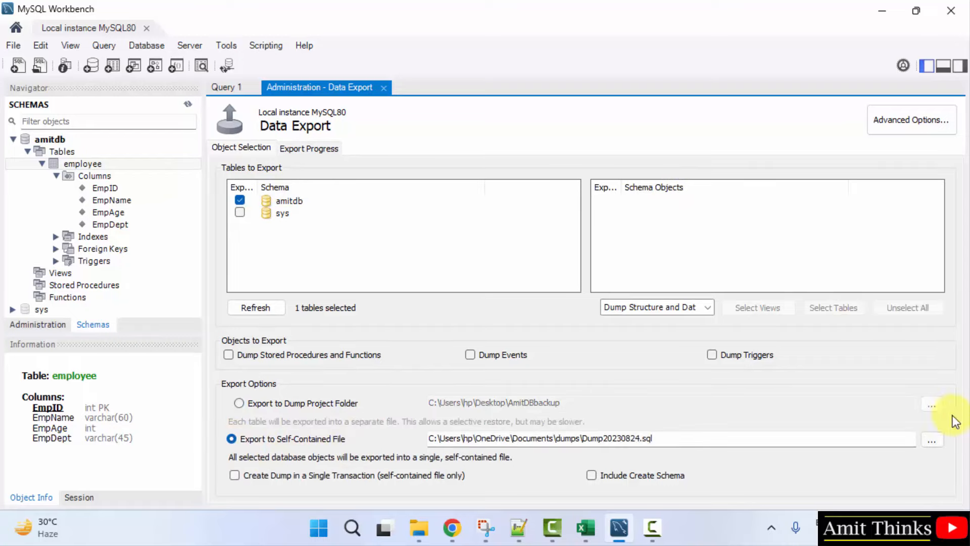
pyautogui.click(239, 403)
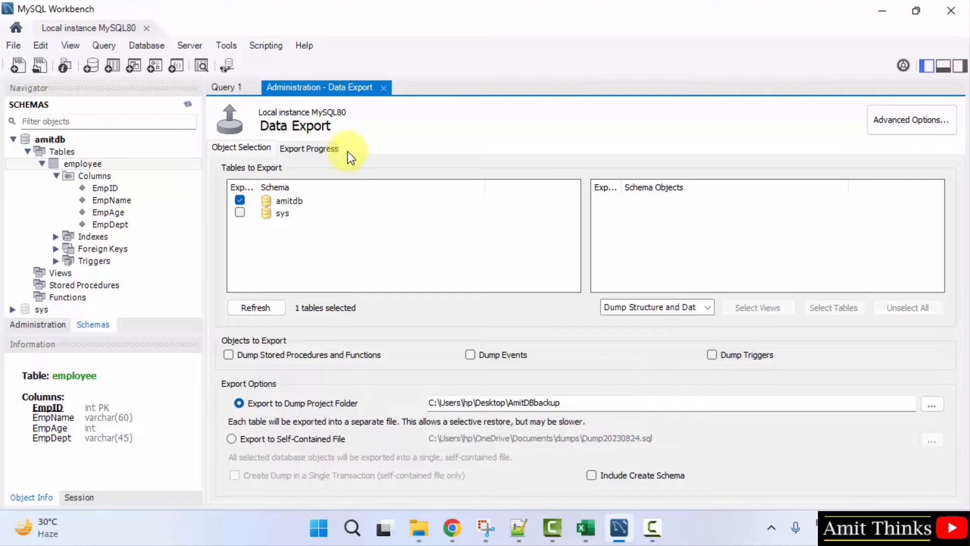
pyautogui.click(318, 147)
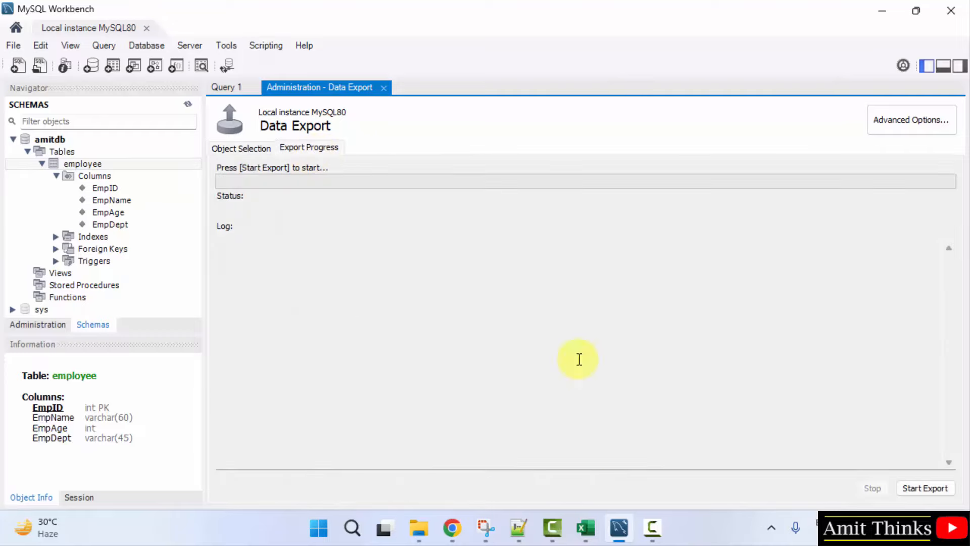
# Step: Run the amitdb export, overwriting the existing AmitDBbackup folder, then minimise Workbench
pyautogui.click(934, 489)
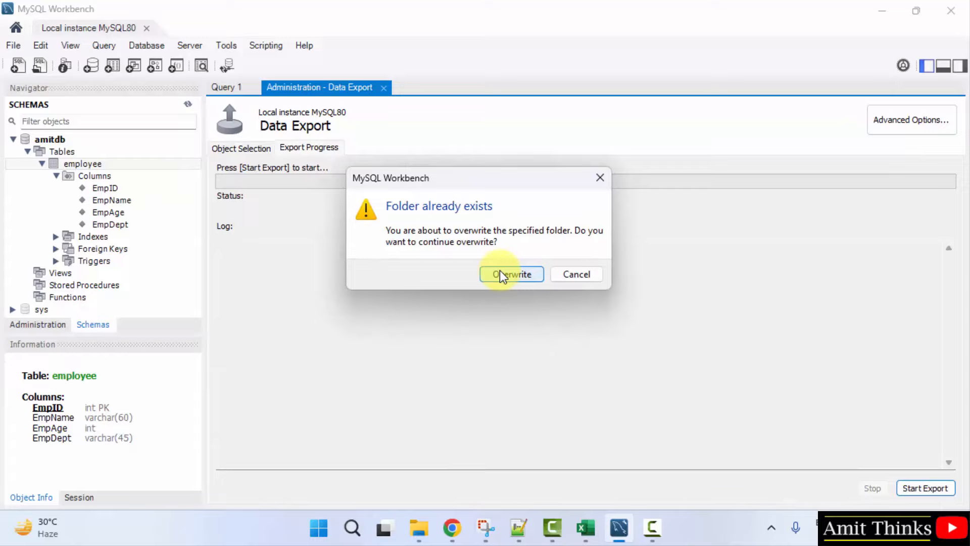
pyautogui.click(511, 279)
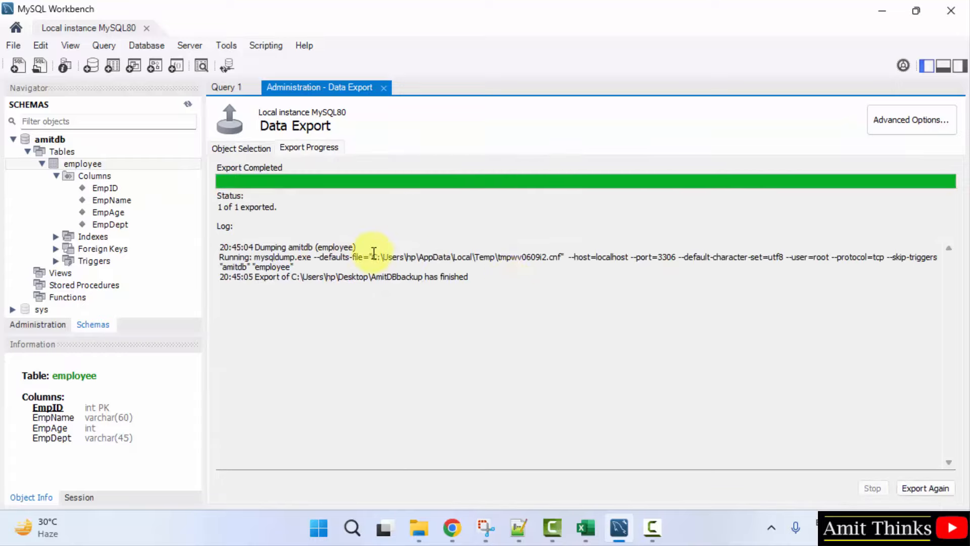
pyautogui.click(880, 13)
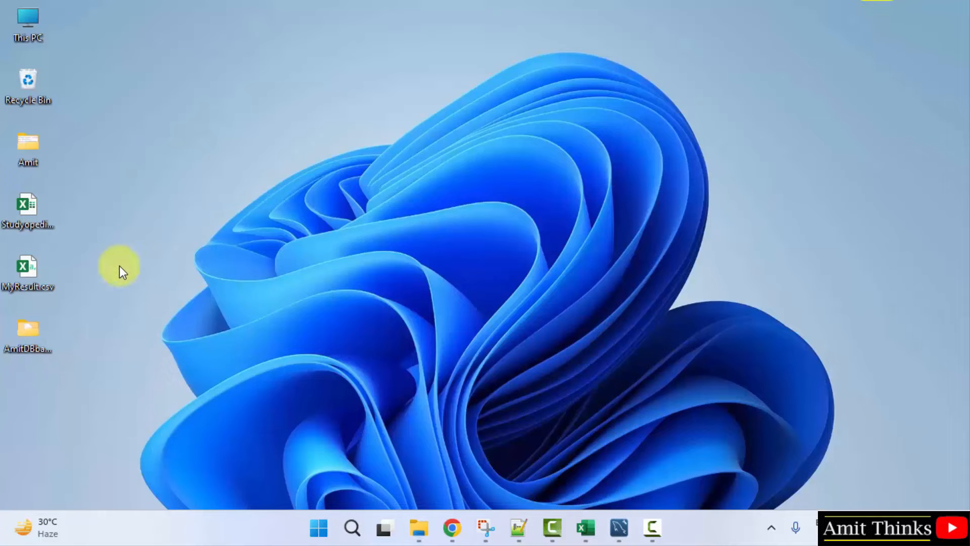
# Step: Open amitdb_employee.sql from the desktop AmitDBbackup folder in Notepad++
pyautogui.doubleClick(40, 320)
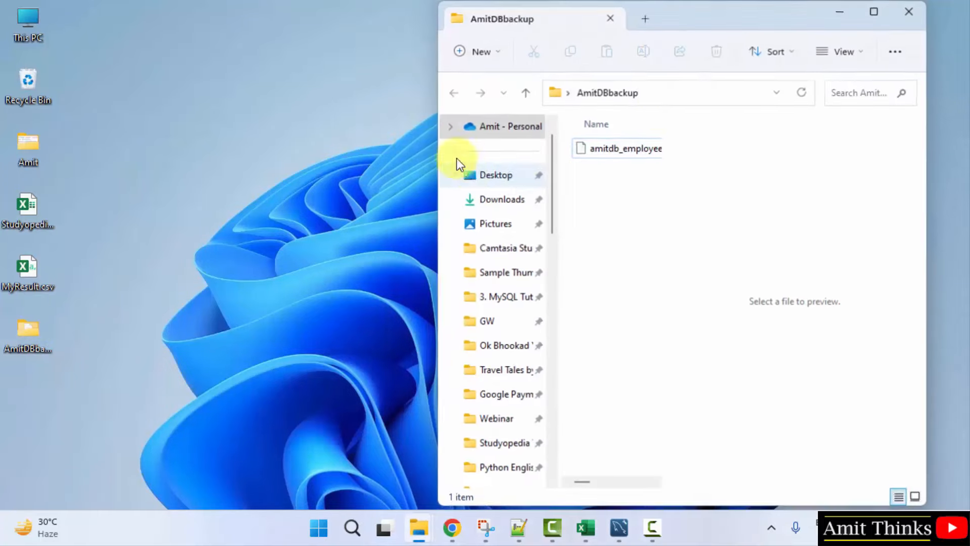
pyautogui.click(877, 16)
pyautogui.click(242, 144)
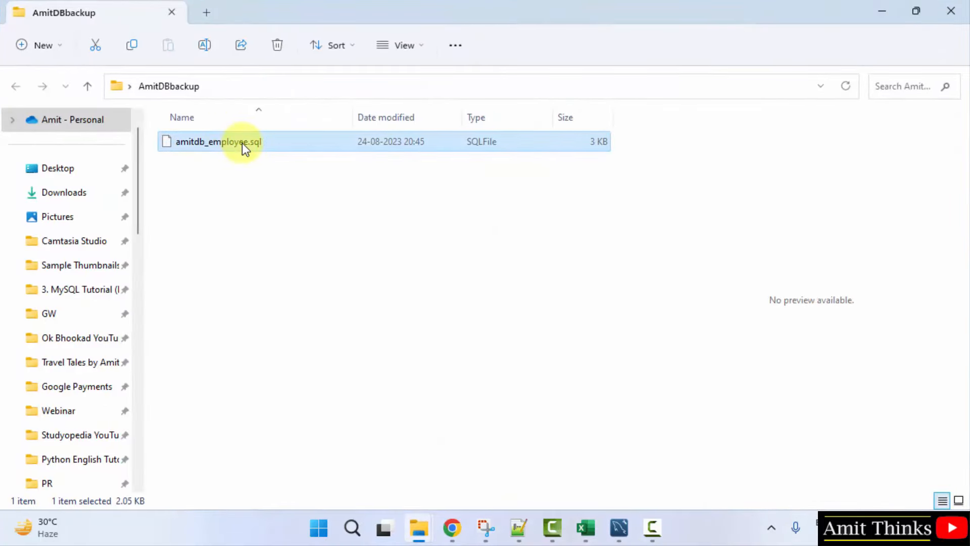
pyautogui.rightClick(241, 144)
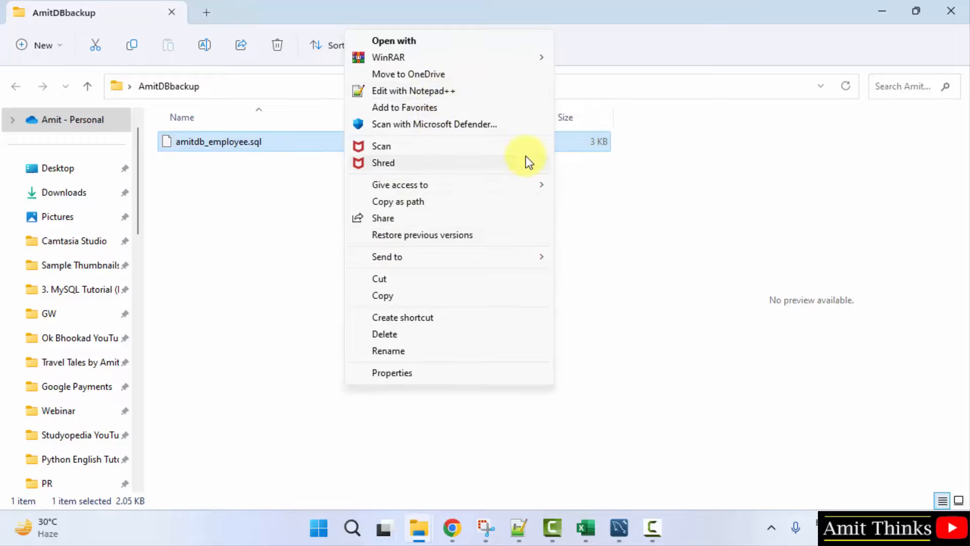
pyautogui.click(487, 92)
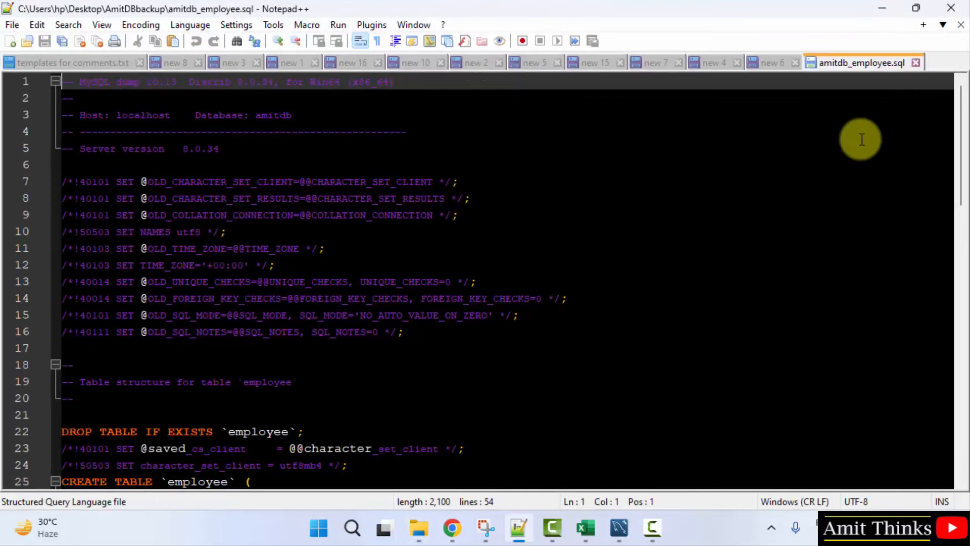
# Step: Scroll the dump, highlight the employee CREATE TABLE block, then minimise Notepad++
pyautogui.scroll(-7, 959, 227)
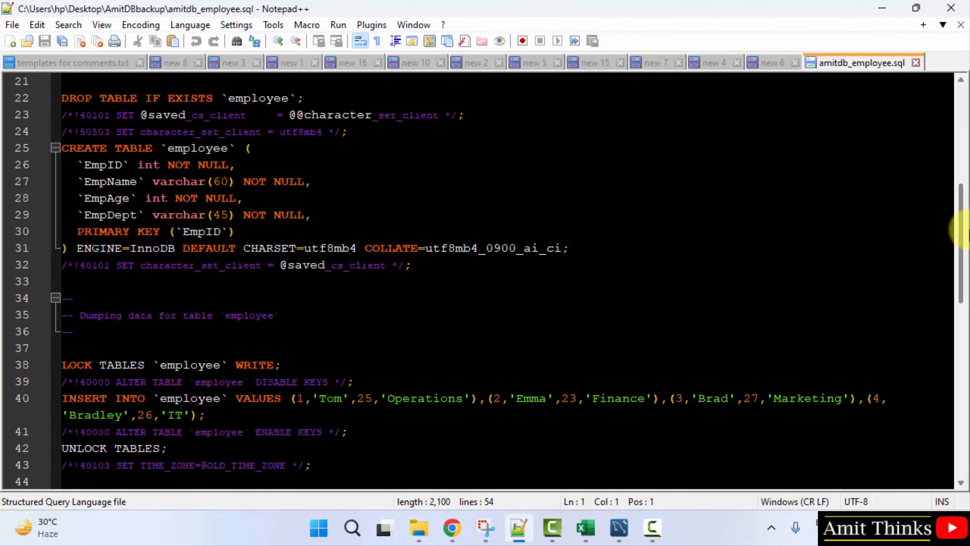
pyautogui.scroll(1, 959, 228)
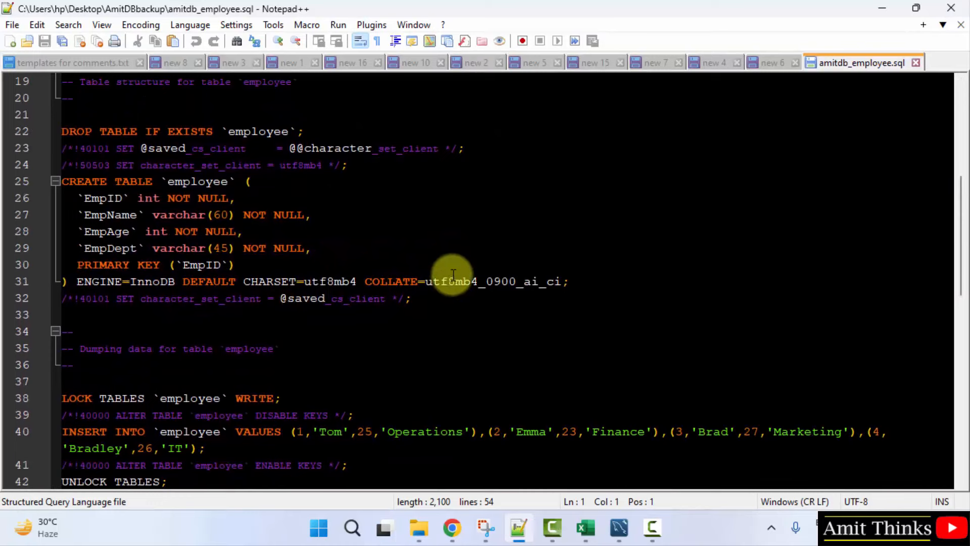
pyautogui.moveTo(60, 182); pyautogui.dragTo(516, 381)
pyautogui.scroll(2, 553, 273)
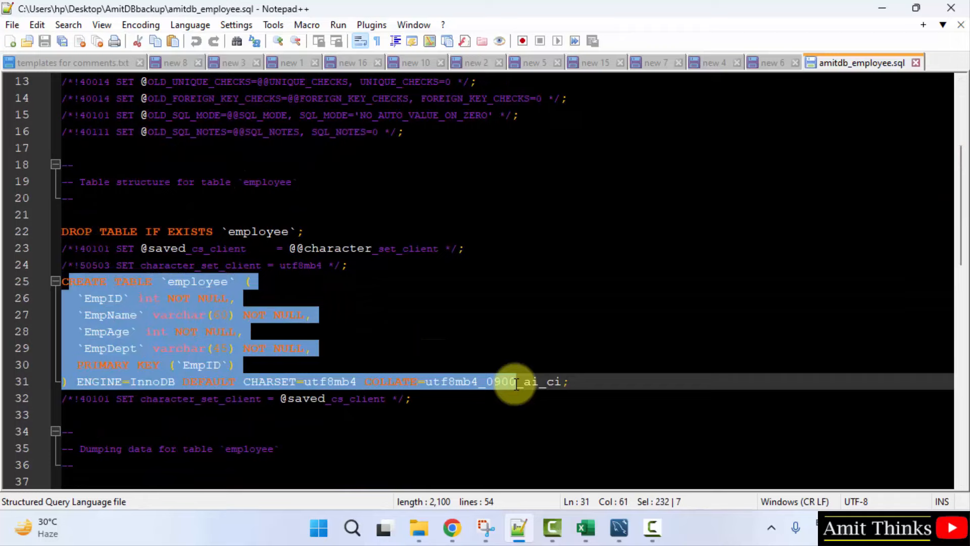
pyautogui.click(789, 366)
pyautogui.click(884, 9)
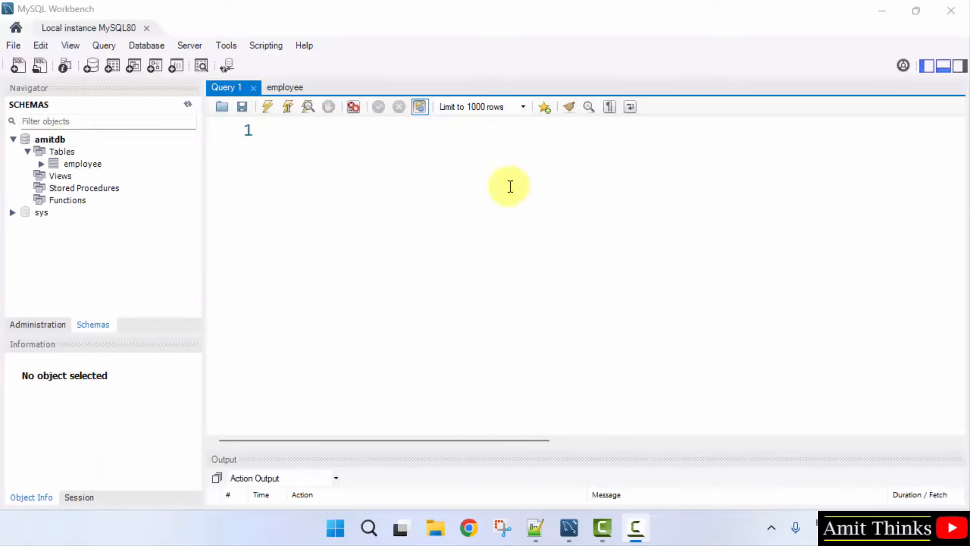
# Step: Locate EmpRecords.csv on the desktop, then return to Workbench's amitdb Tables list
pyautogui.click(882, 13)
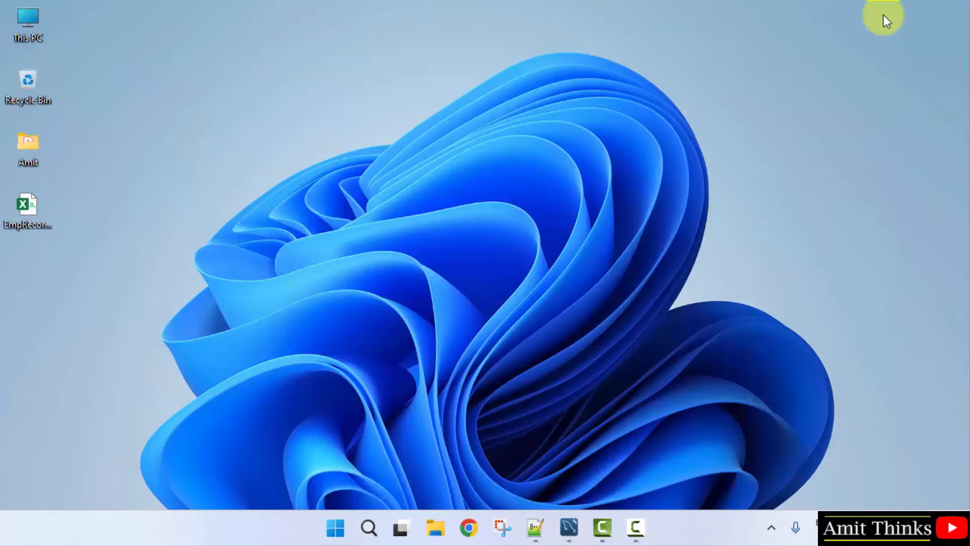
pyautogui.click(13, 220)
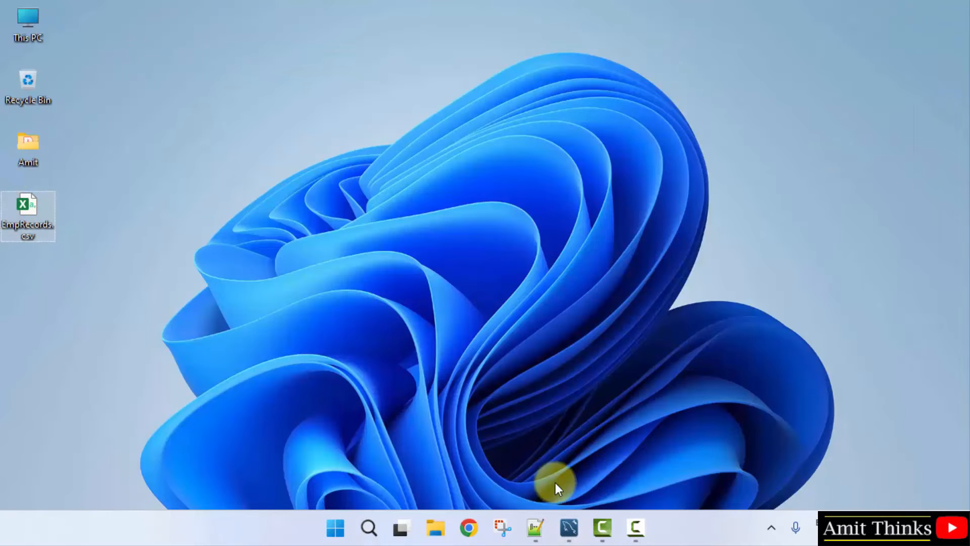
pyautogui.click(568, 527)
pyautogui.rightClick(93, 218)
pyautogui.press('Escape')
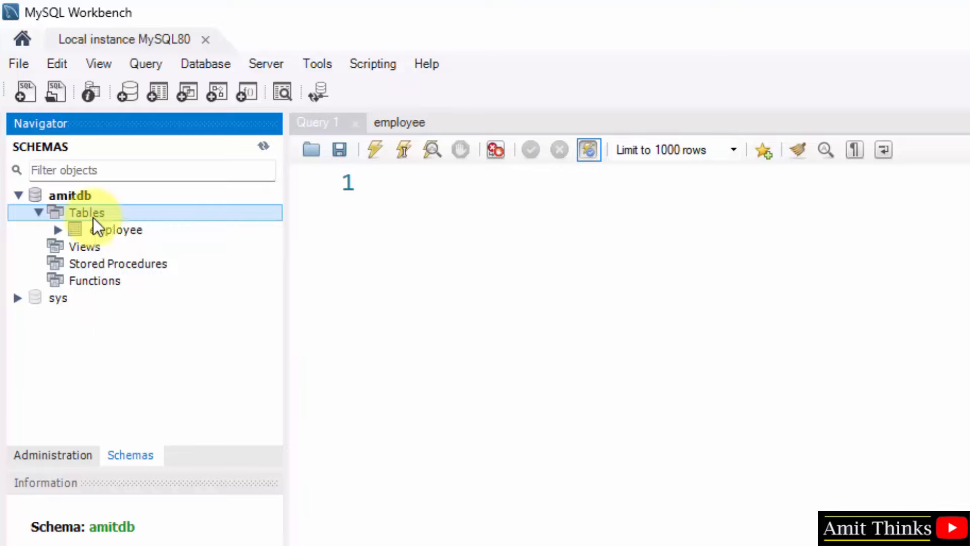
# Step: Launch the Table Data Import Wizard from the employee table's context menu
pyautogui.rightClick(86, 211)
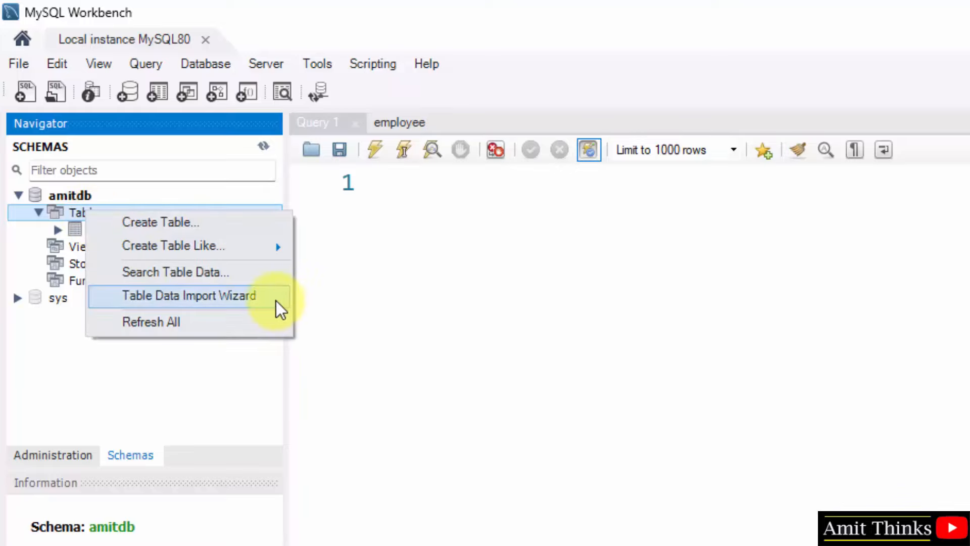
pyautogui.click(443, 362)
pyautogui.rightClick(135, 224)
pyautogui.click(302, 338)
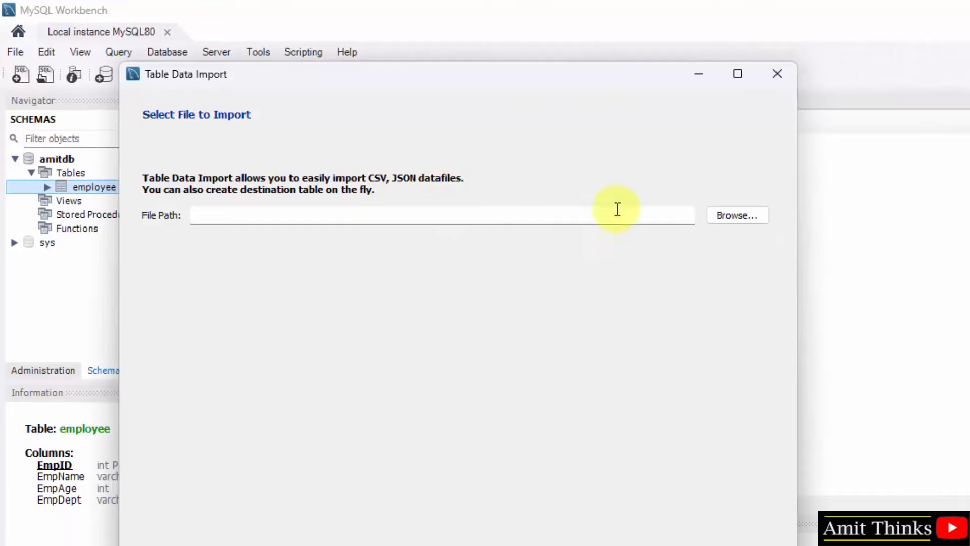
# Step: Choose Desktop\EmpRecords.csv as the import file and continue to the destination step
pyautogui.click(738, 215)
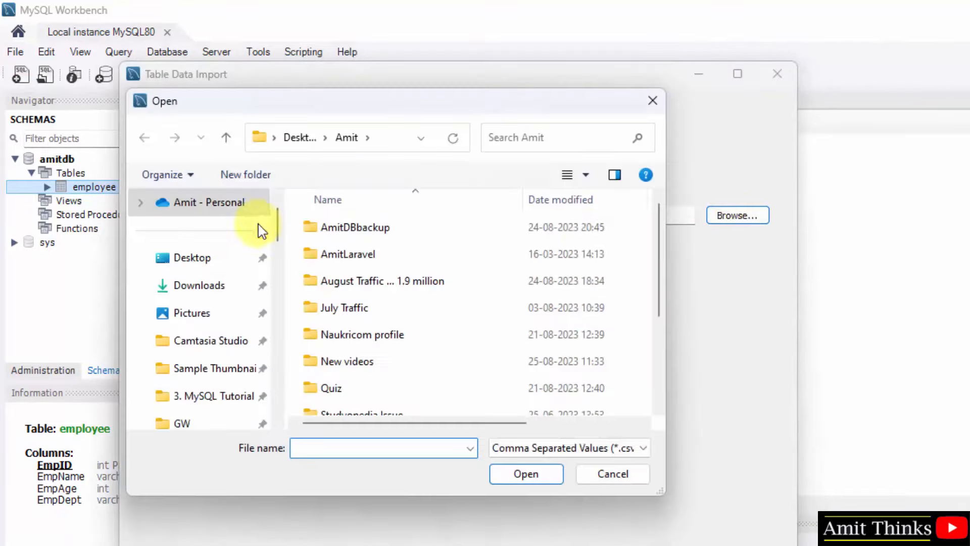
pyautogui.click(214, 262)
pyautogui.click(336, 254)
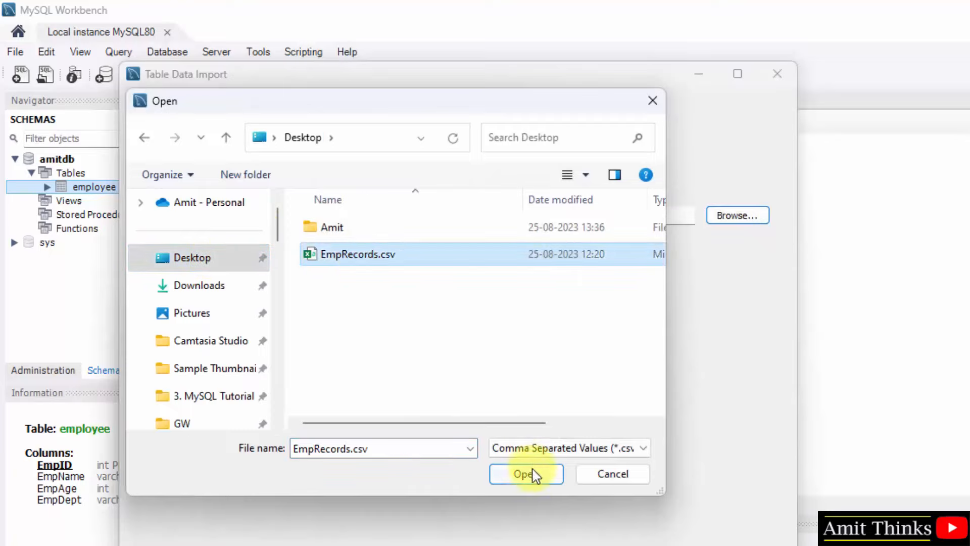
pyautogui.click(528, 477)
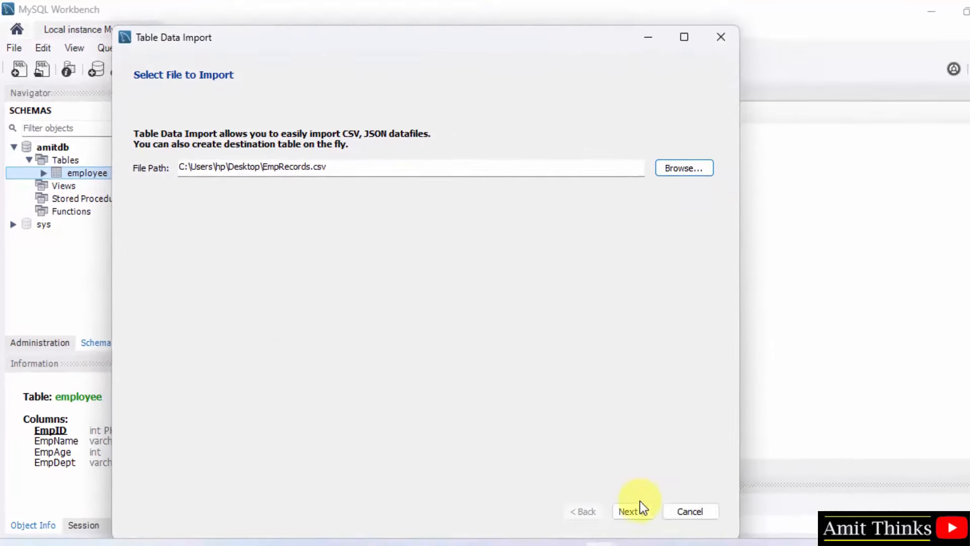
pyautogui.click(634, 510)
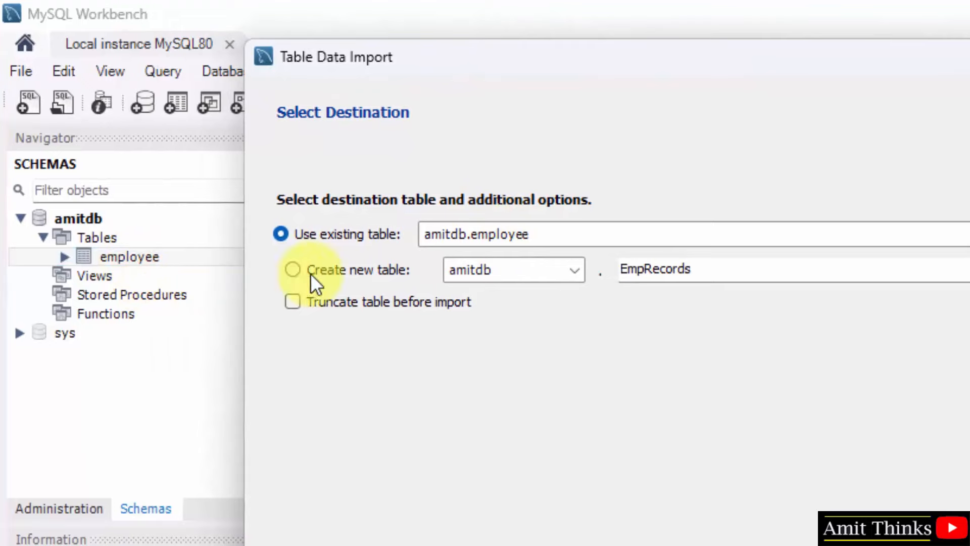
# Step: Choose Create new table and rename it from EmpRecords to emprec
pyautogui.click(295, 273)
pyautogui.doubleClick(639, 275)
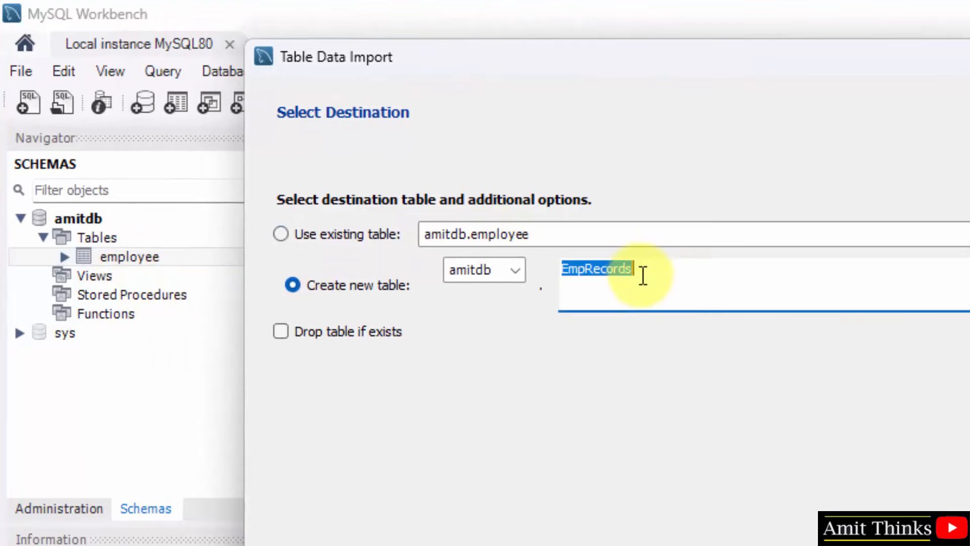
pyautogui.click(643, 277)
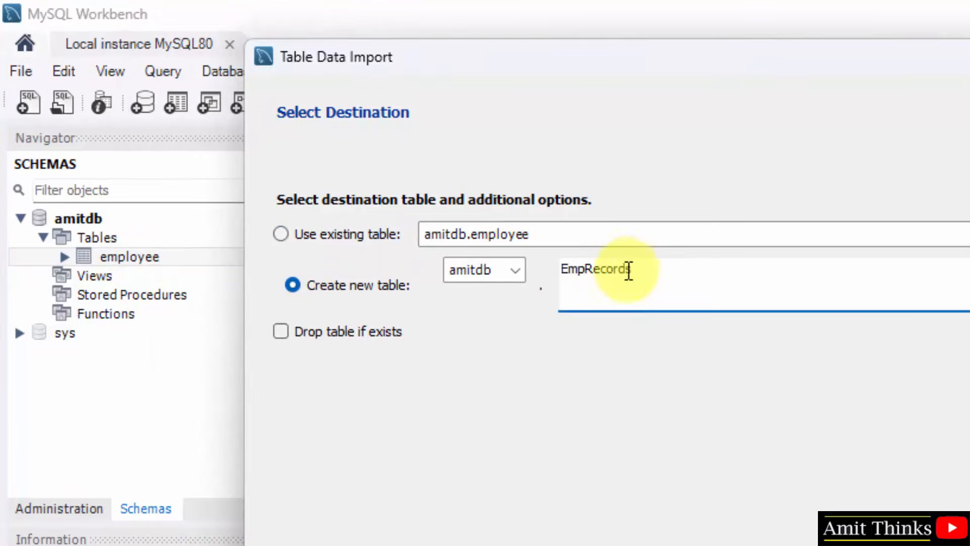
pyautogui.click(572, 271)
pyautogui.press('BackSpace')
pyautogui.write('e')
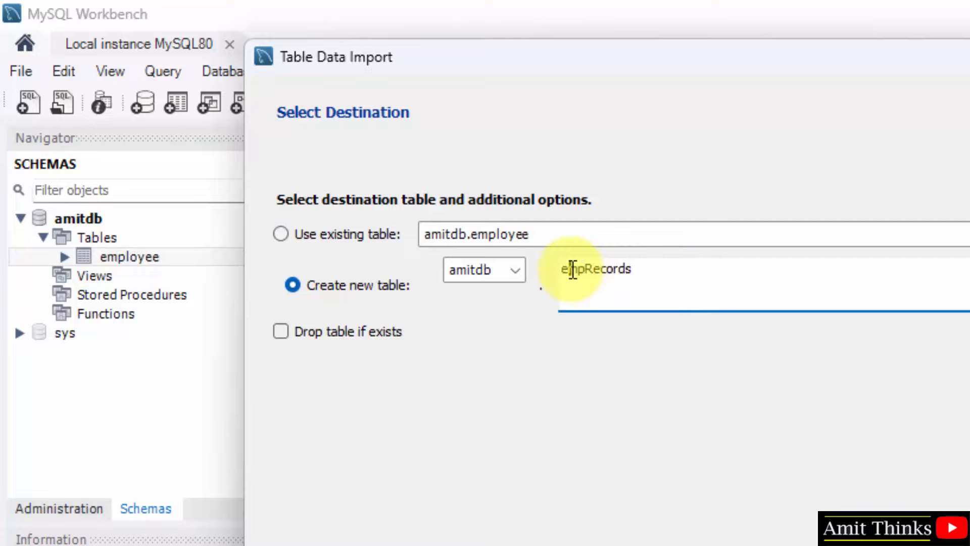
pyautogui.press('BackSpace')
pyautogui.write('r')
pyautogui.press('Right')
pyautogui.press('Right')
pyautogui.press('Right')
pyautogui.press('Right')
pyautogui.press('Right')
pyautogui.press('Right')
pyautogui.press('BackSpace')
pyautogui.press('BackSpace')
pyautogui.press('BackSpace')
pyautogui.press('BackSpace')
# Step: Keep amitdb as the target schema and continue to the import settings
pyautogui.click(516, 276)
pyautogui.click(467, 294)
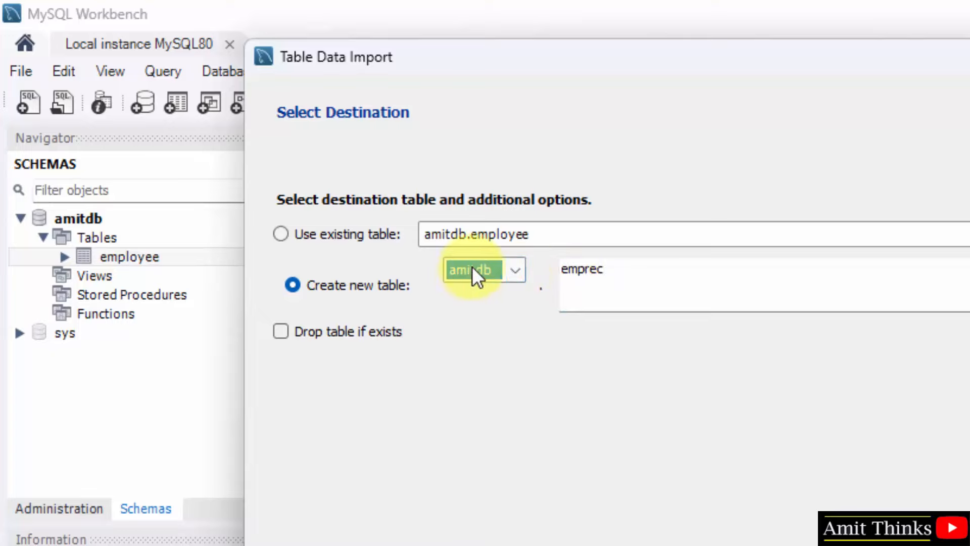
pyautogui.click(702, 525)
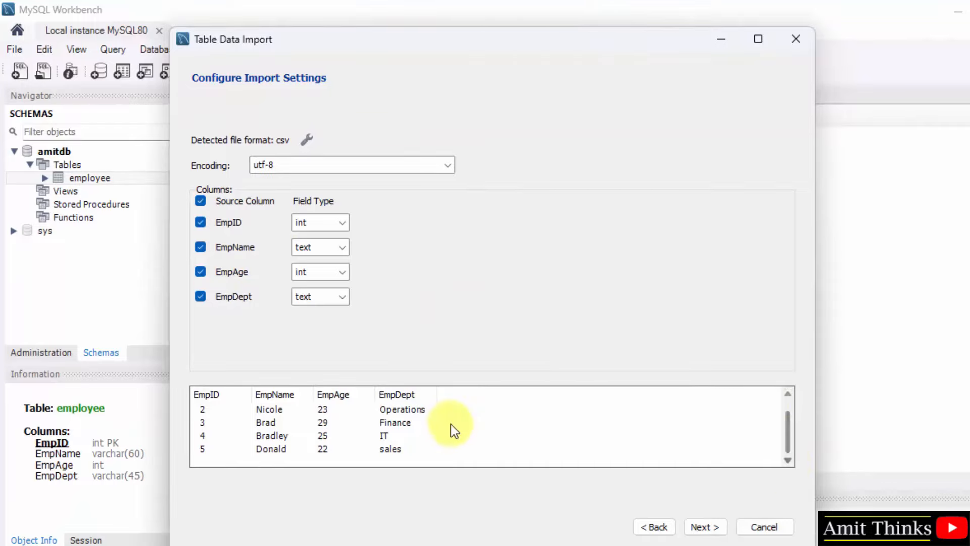
# Step: Accept the column settings, import the CSV into emprec (5 records), and finish the wizard
pyautogui.click(501, 410)
pyautogui.click(705, 526)
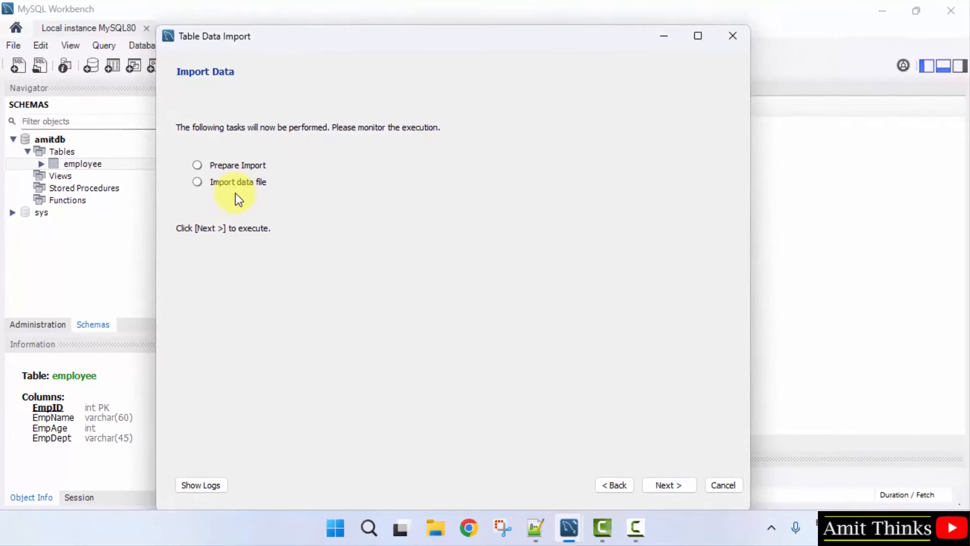
pyautogui.click(680, 481)
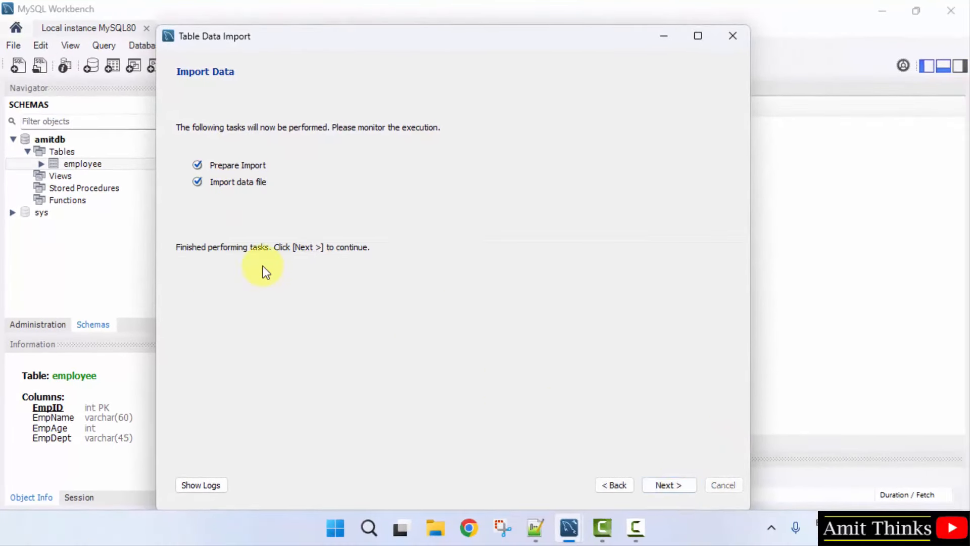
pyautogui.press('Return')
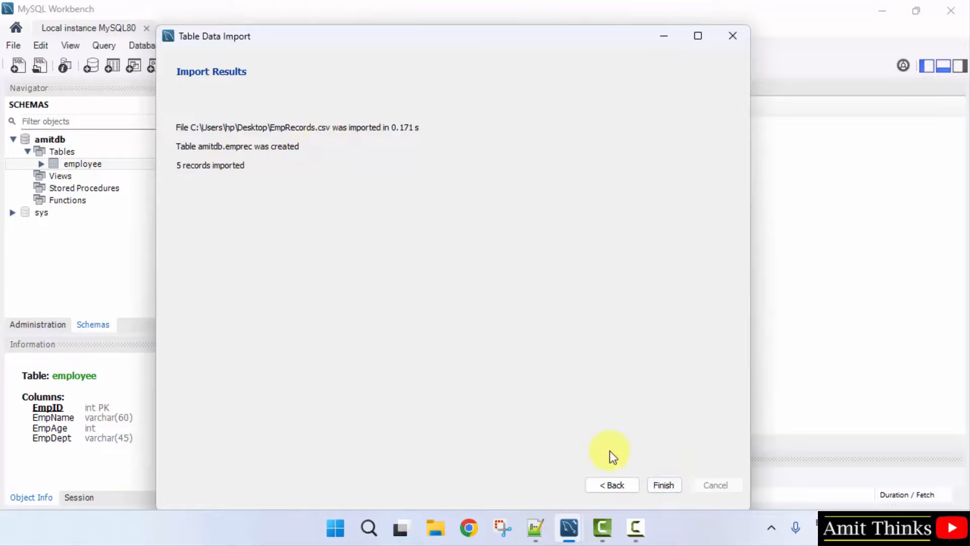
pyautogui.click(662, 485)
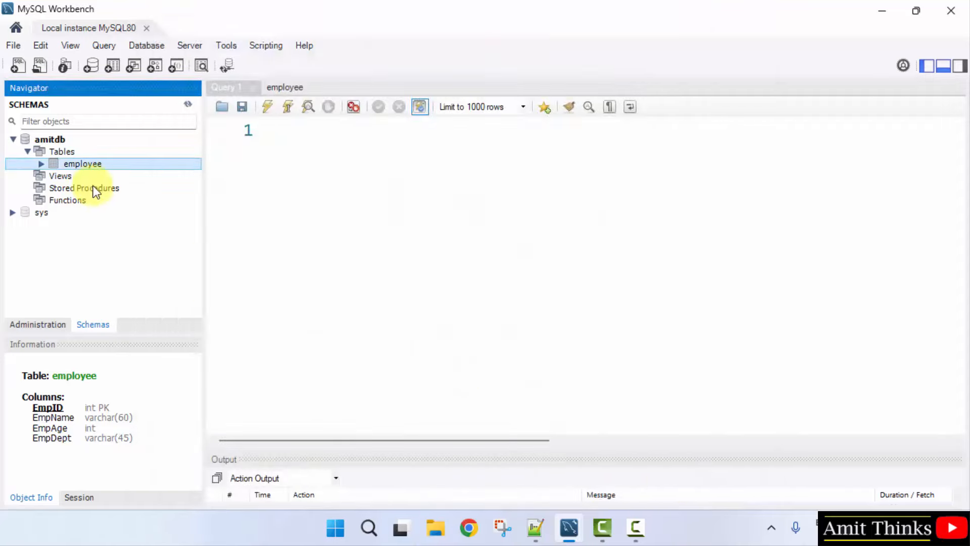
# Step: Refresh the navigator and expand emprec to show its four columns
pyautogui.click(74, 221)
pyautogui.click(102, 234)
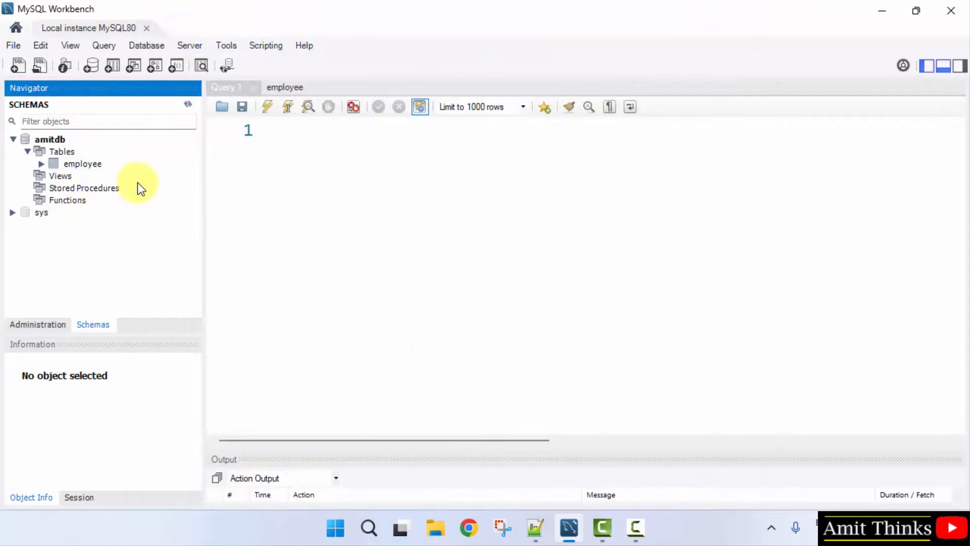
pyautogui.click(187, 104)
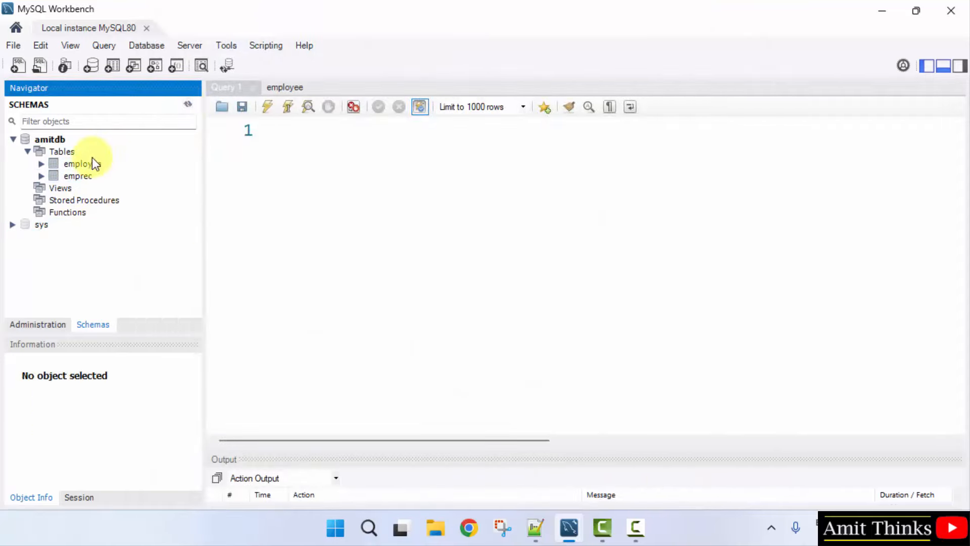
pyautogui.doubleClick(76, 176)
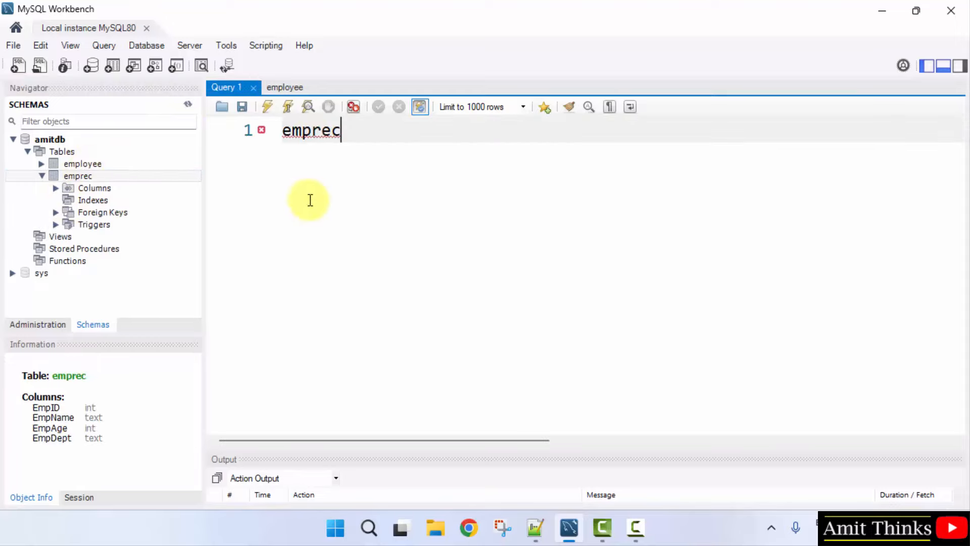
pyautogui.click(56, 188)
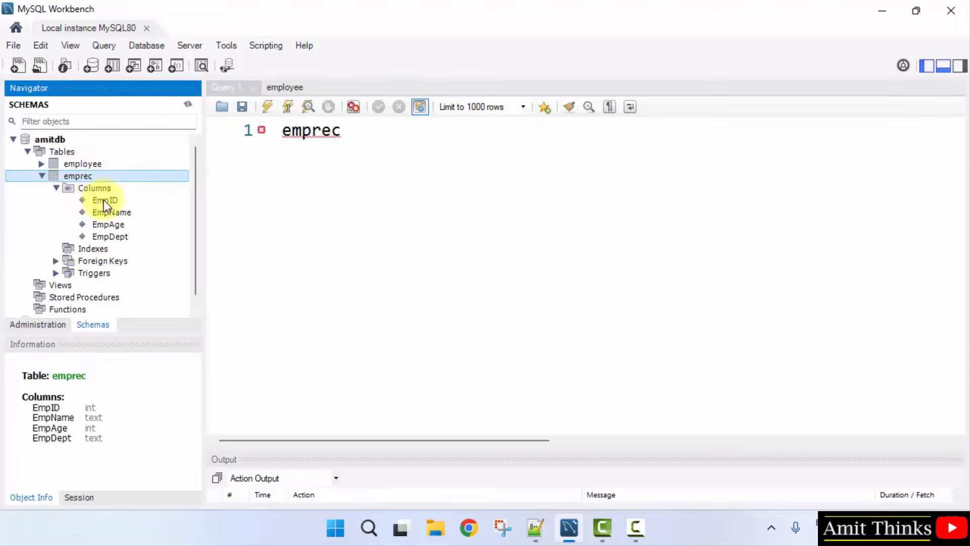
pyautogui.doubleClick(99, 189)
pyautogui.doubleClick(86, 189)
# Step: Type 'select * from' in the Query 1 editor
pyautogui.doubleClick(366, 126)
pyautogui.write('select ')
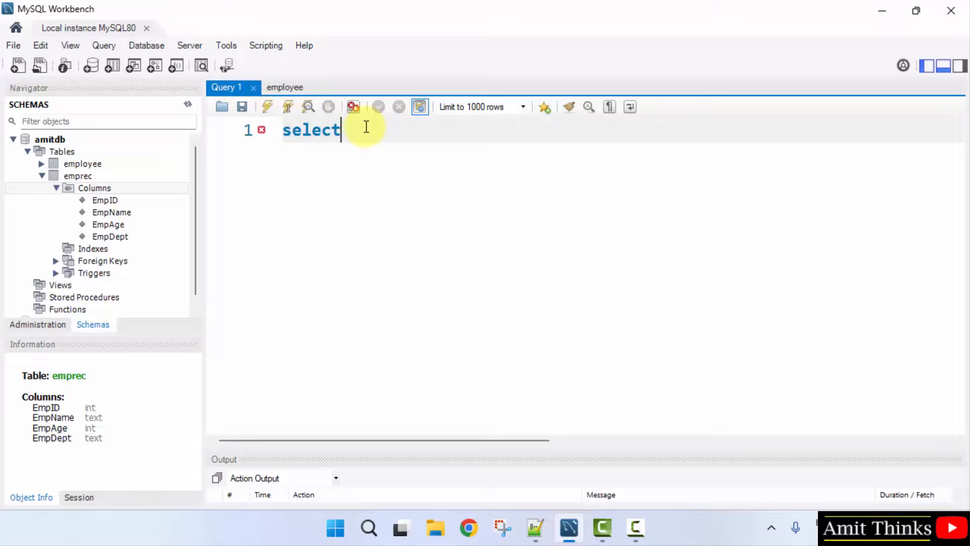
pyautogui.write('* from')
pyautogui.press('BackSpace')
pyautogui.press('BackSpace')
pyautogui.press('BackSpace')
pyautogui.press('BackSpace')
pyautogui.write('from')
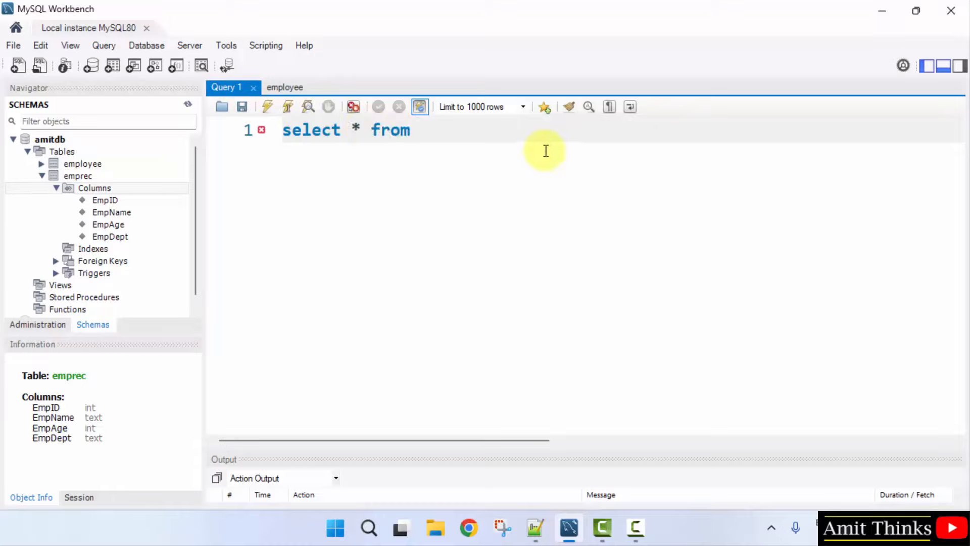